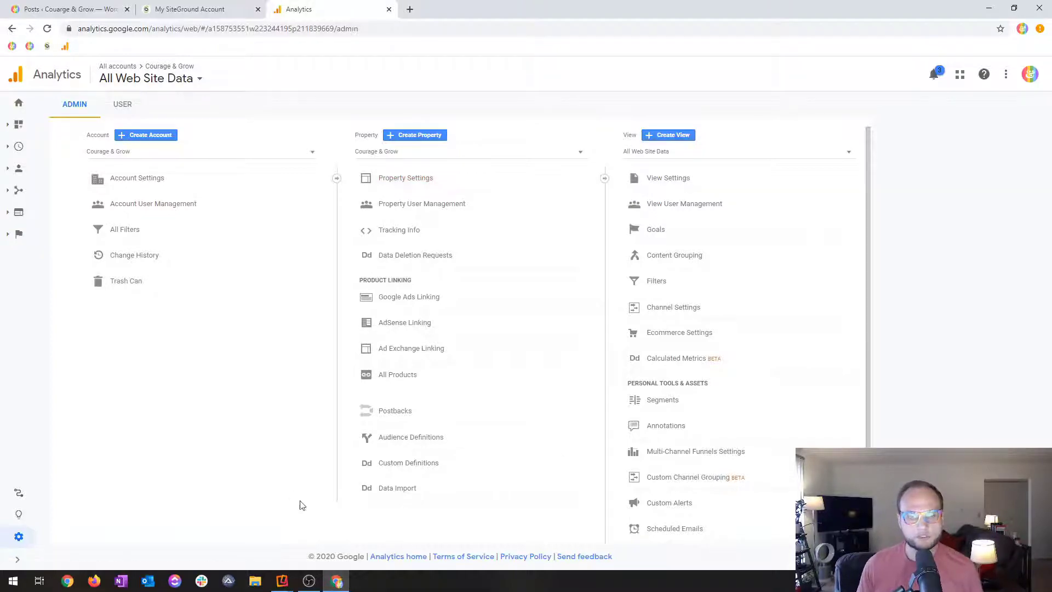
Switch from the browser to the Reflector 3 Cast Device window to present the handwritten account and property diagram.
click(989, 8)
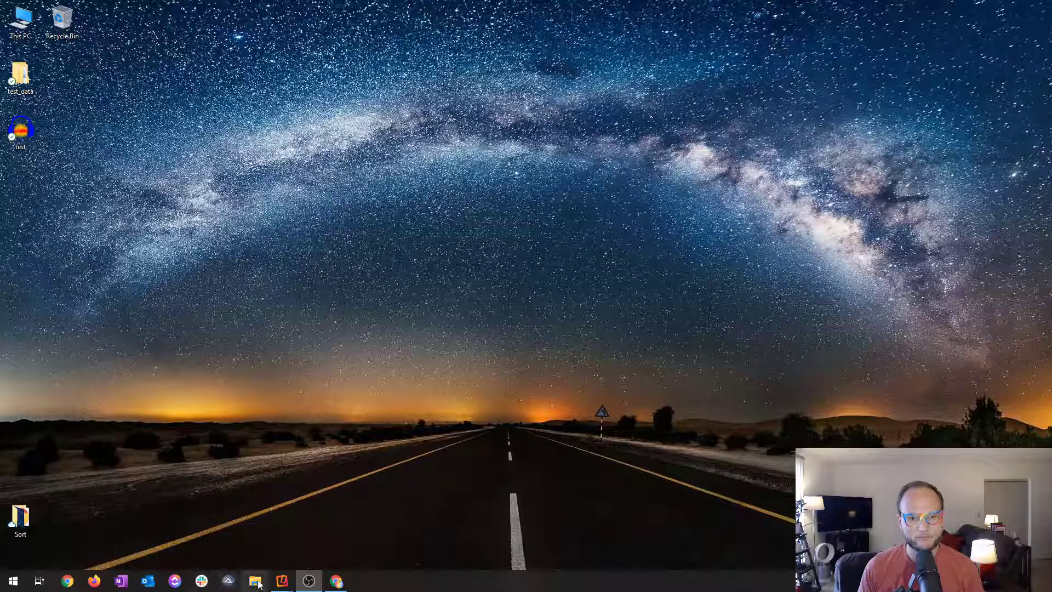
mouse_move(289, 587)
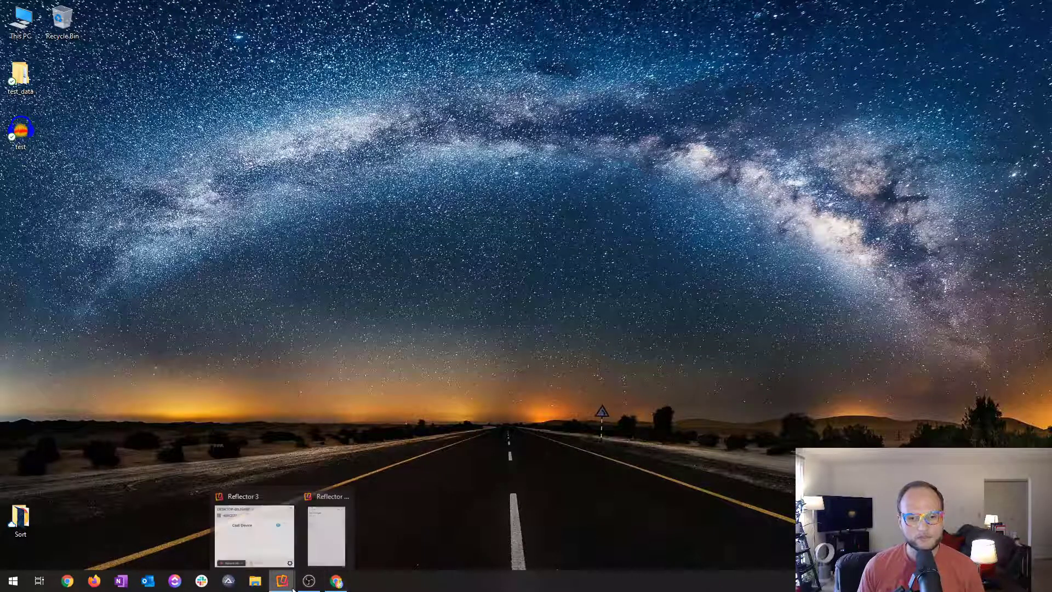
click(351, 536)
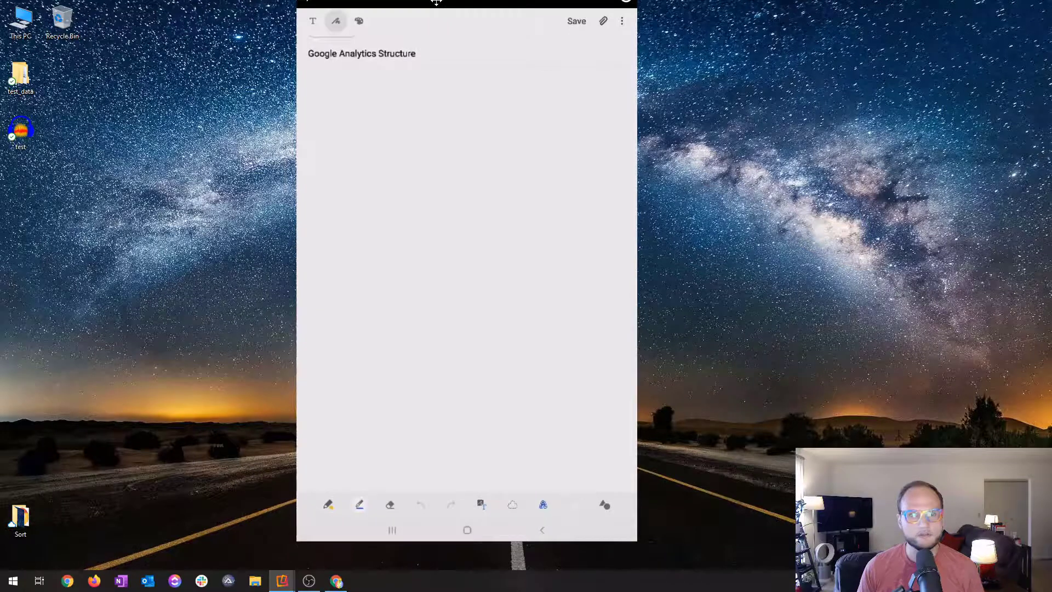
drag(437, 2, 495, 13)
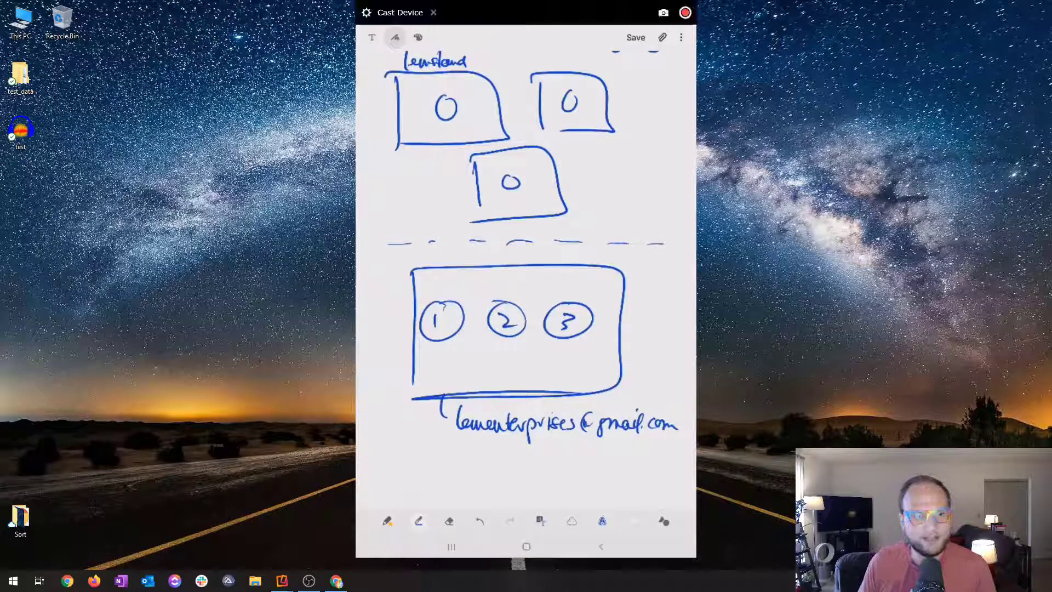
Return to Chrome and copy the domain of the WooCommerce sg-host.com site from the SiteGround websites list.
click(345, 582)
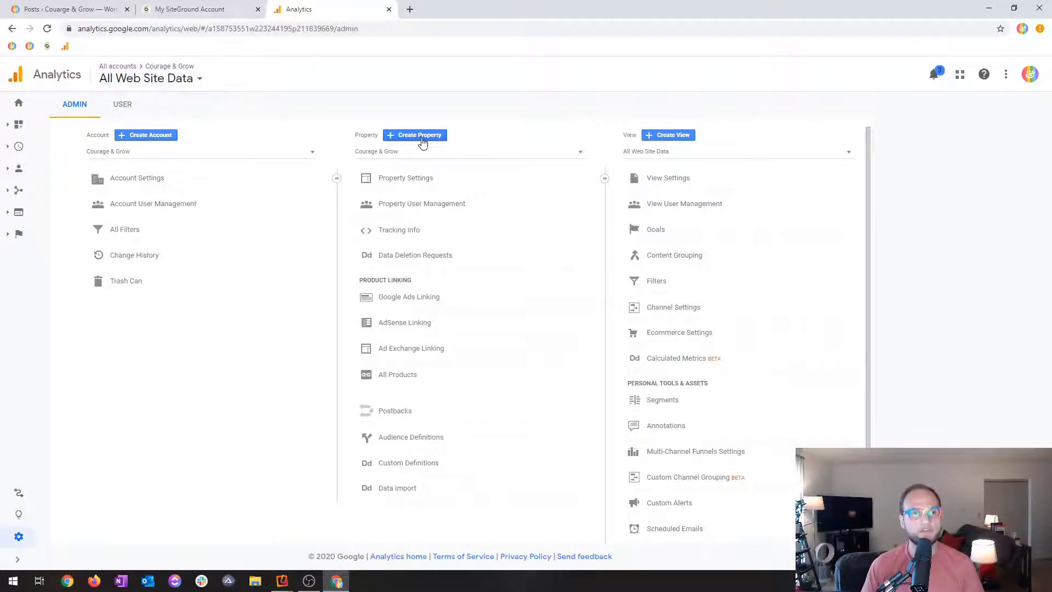
click(193, 8)
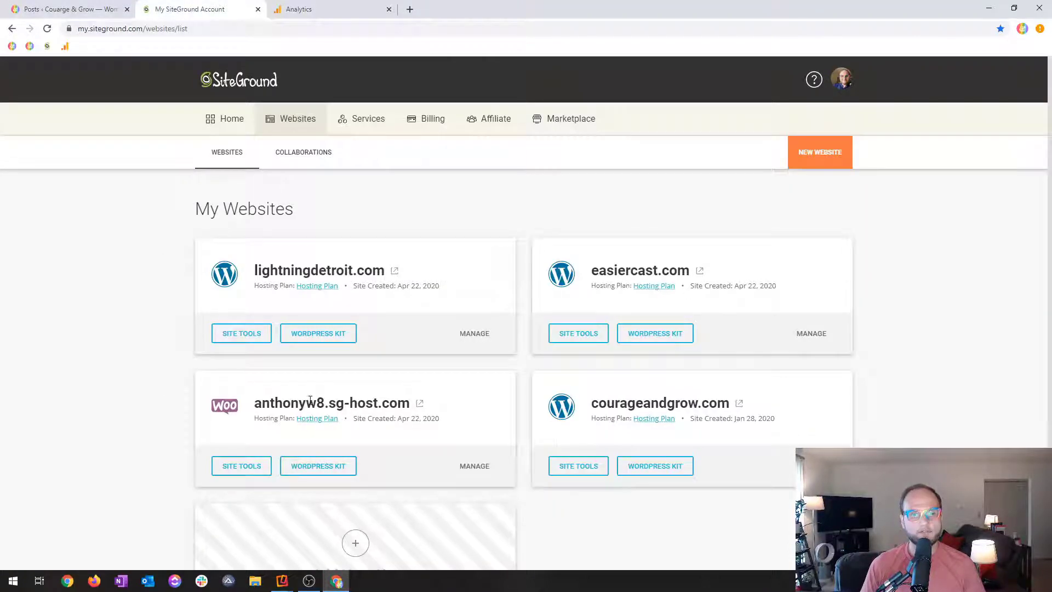
triple_click(285, 406)
key(ctrl+c)
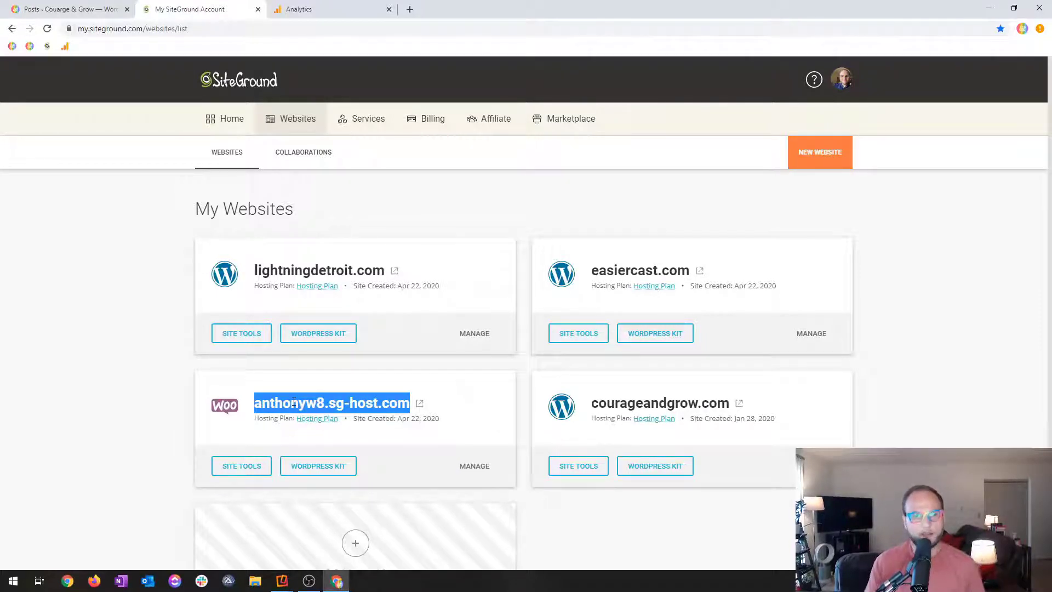
Start a new property in the Courage & Grow Analytics account, choosing Web as what to measure.
click(352, 5)
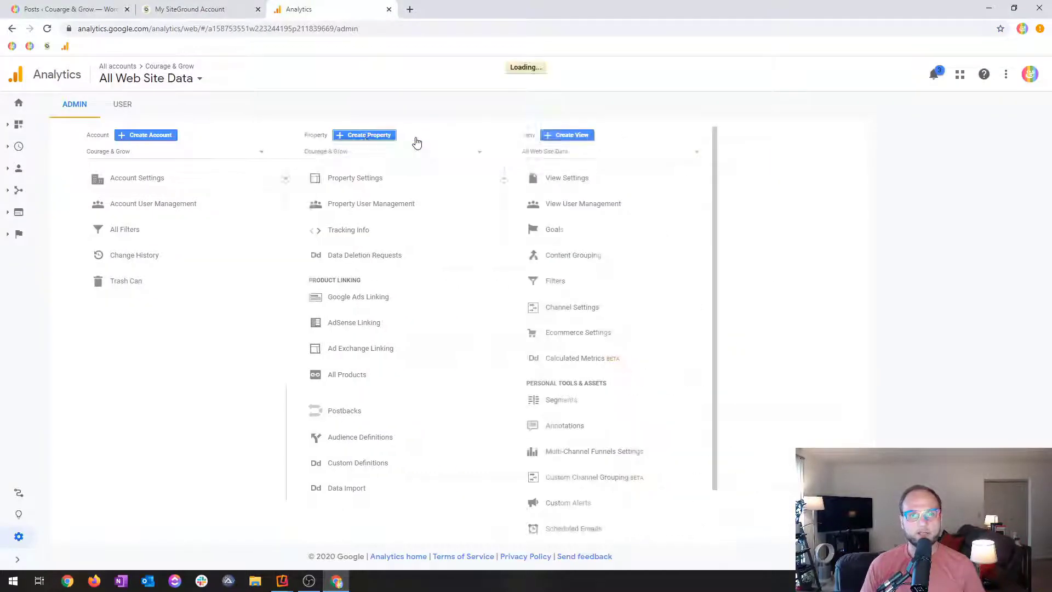
click(20, 543)
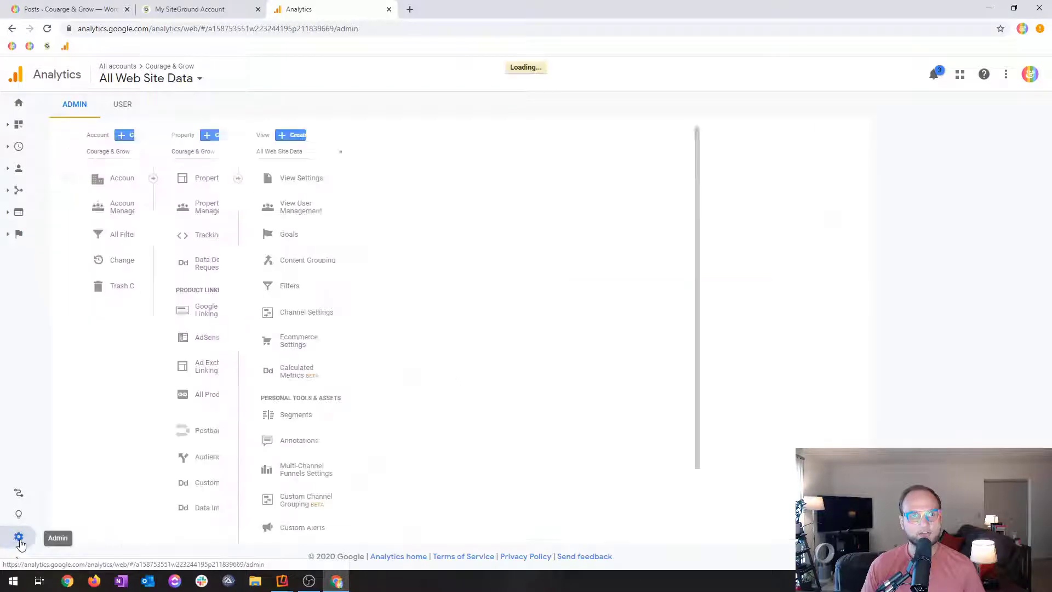
click(411, 136)
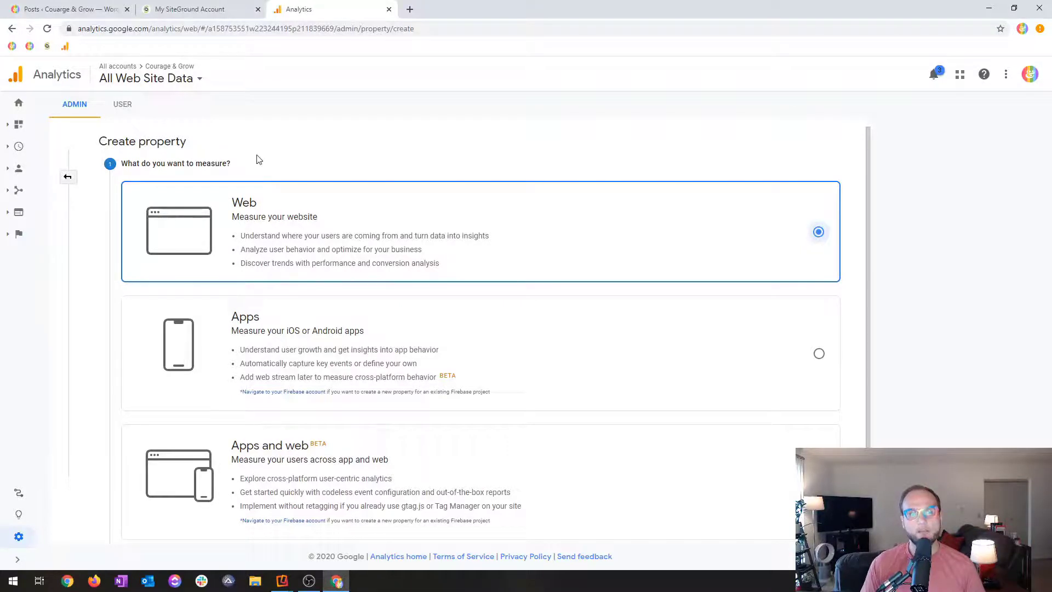
scroll(235, 230, down, 2)
scroll(232, 169, up, 2)
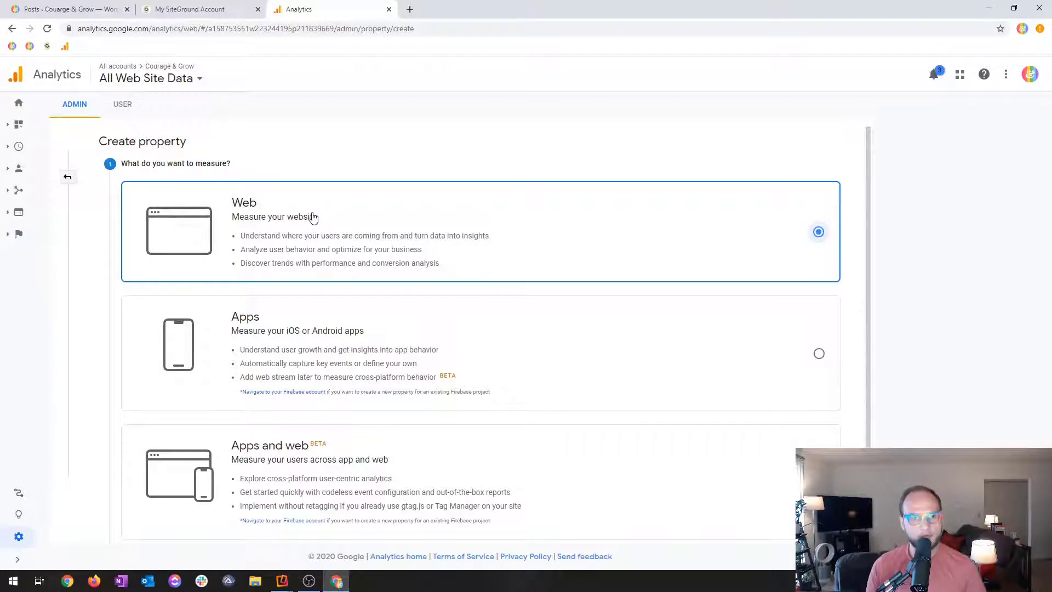
scroll(310, 217, down, 2)
click(141, 464)
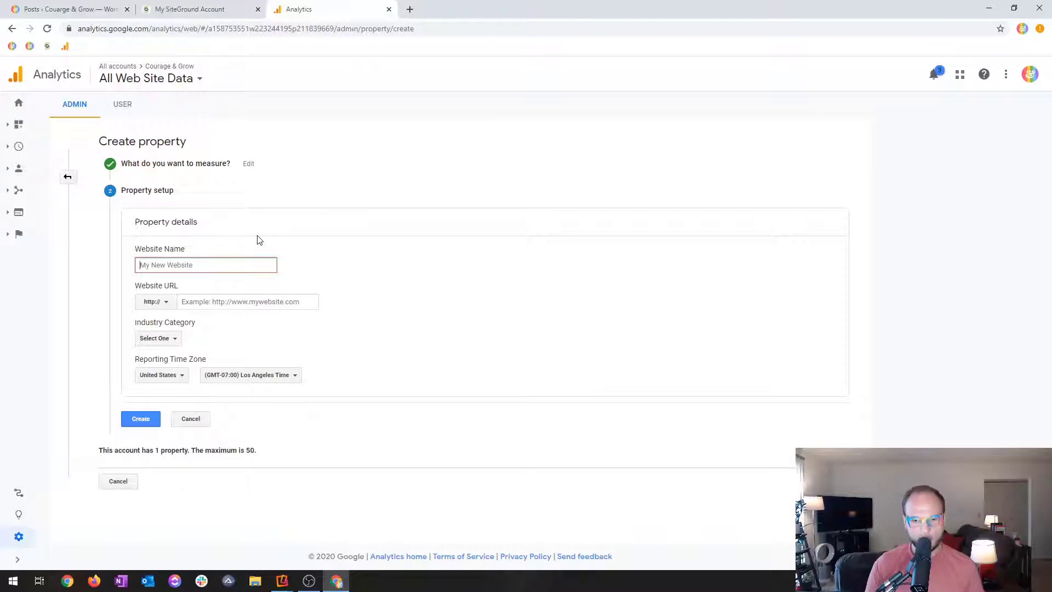
click(235, 7)
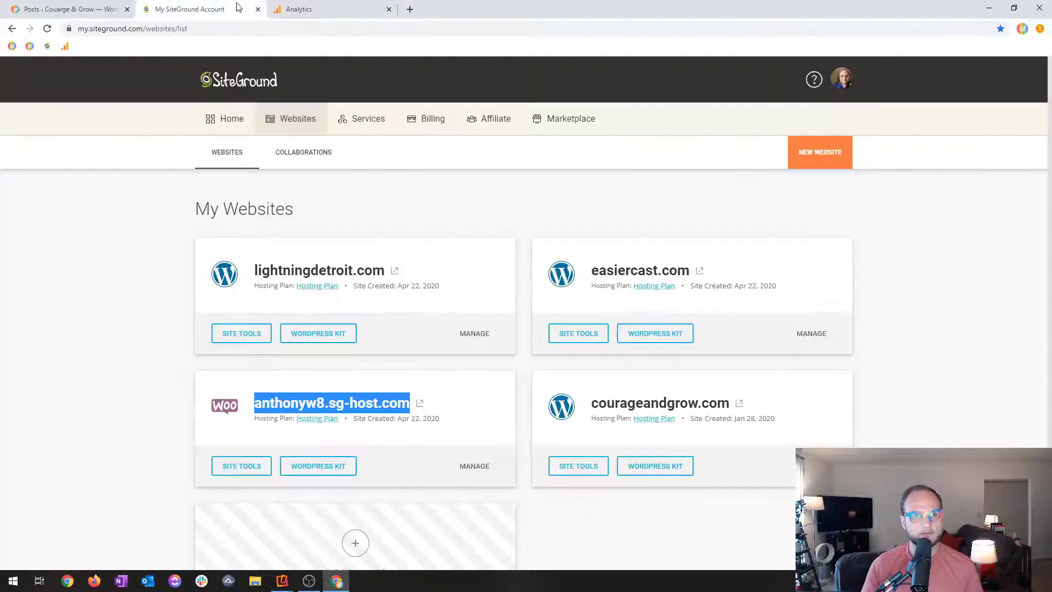
click(325, 7)
text(CG Test)
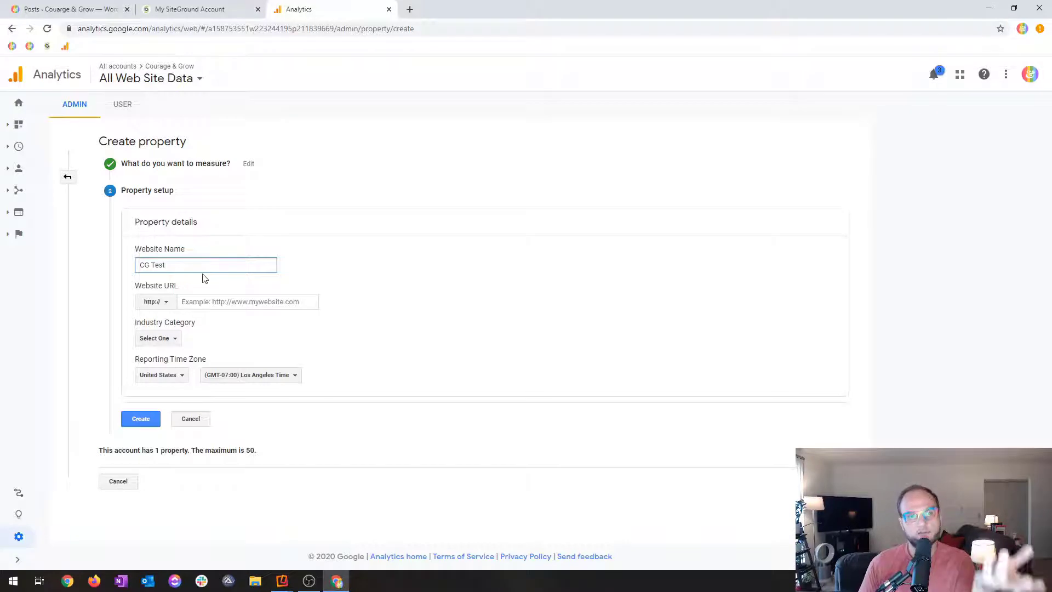
click(163, 303)
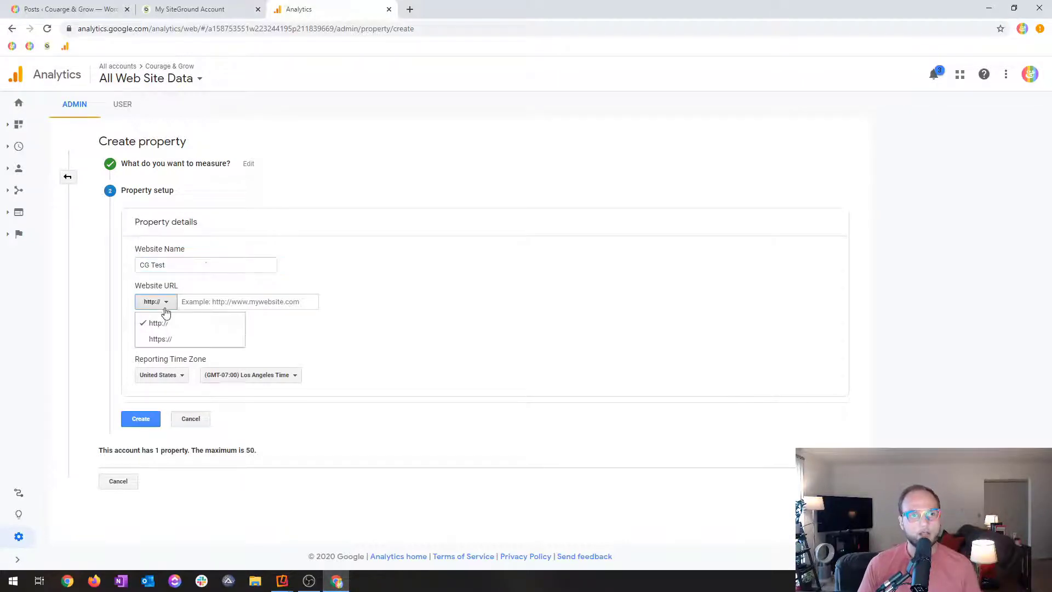
click(166, 339)
click(188, 303)
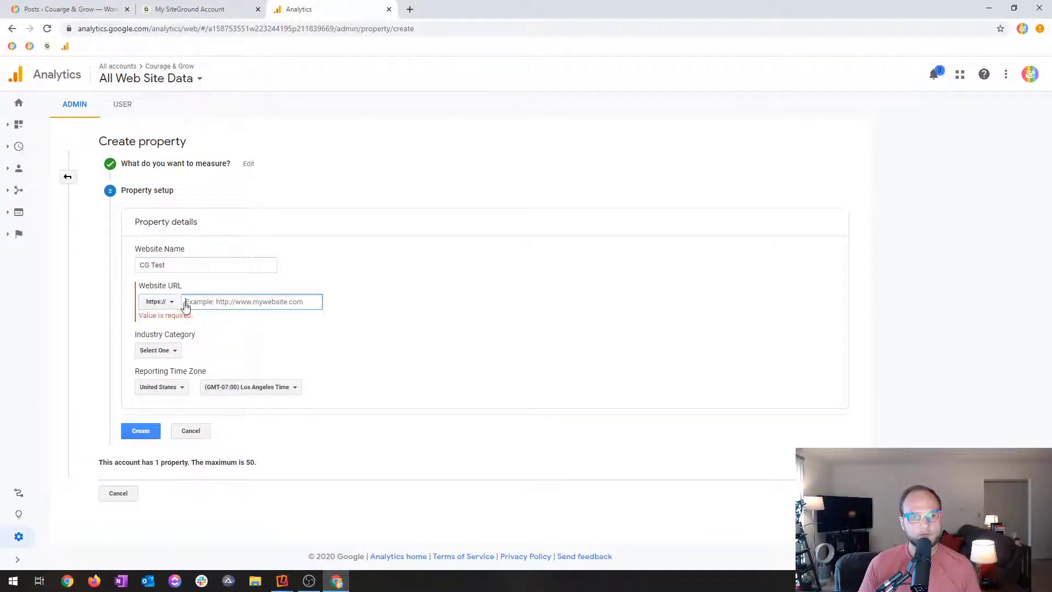
key(ctrl+v)
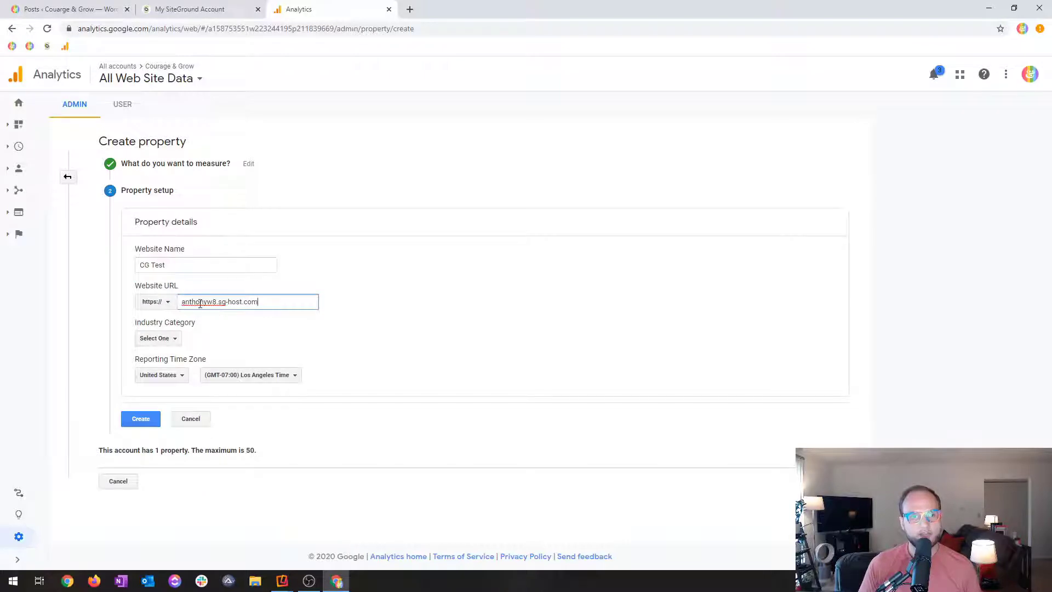
click(262, 329)
Set the property's industry category to Internet and Telecom.
click(144, 345)
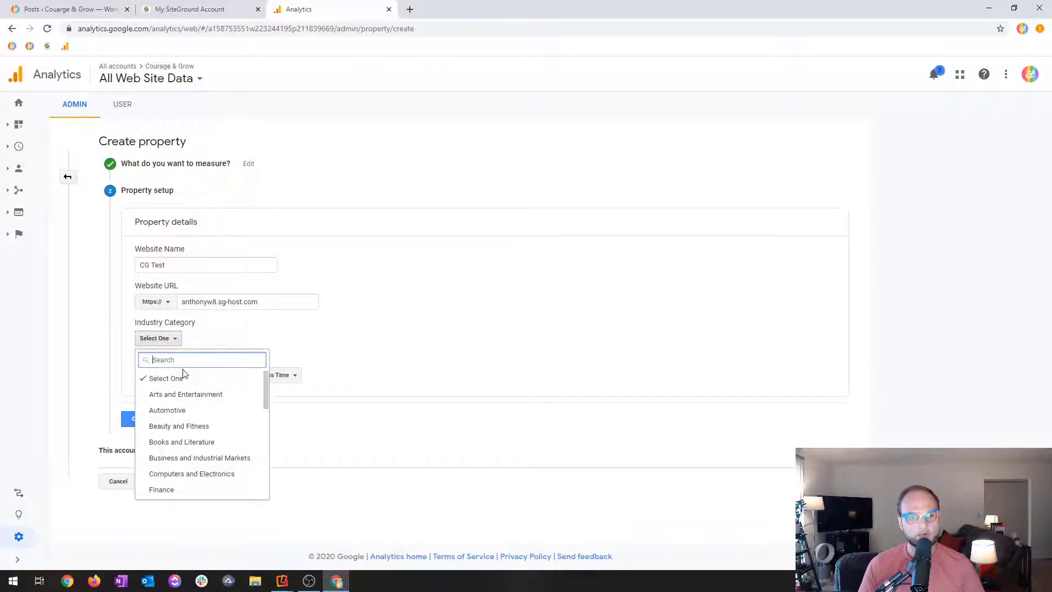
scroll(204, 411, down, 2)
scroll(205, 406, down, 2)
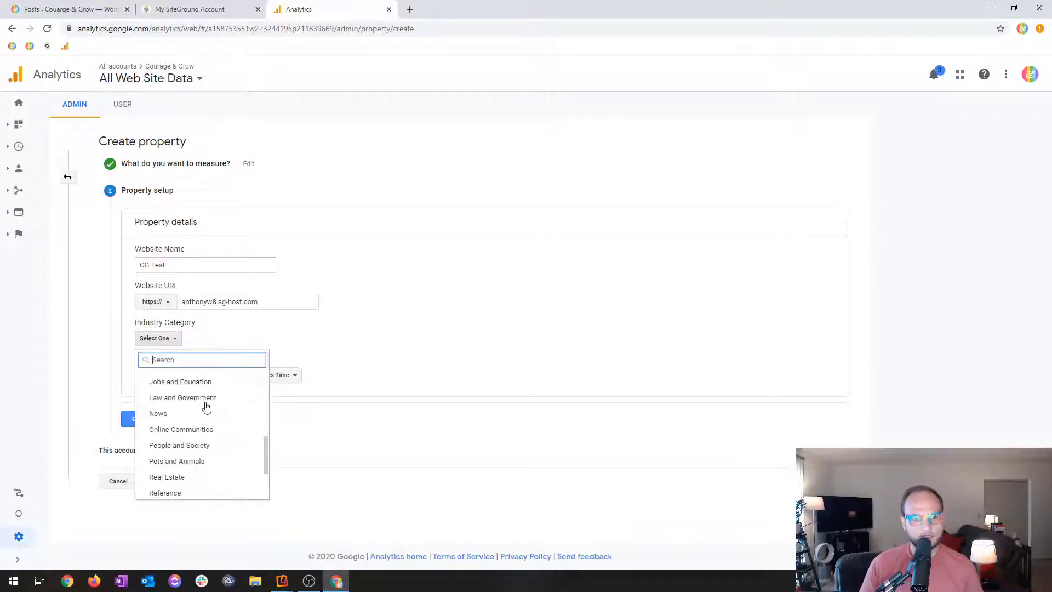
text(tech)
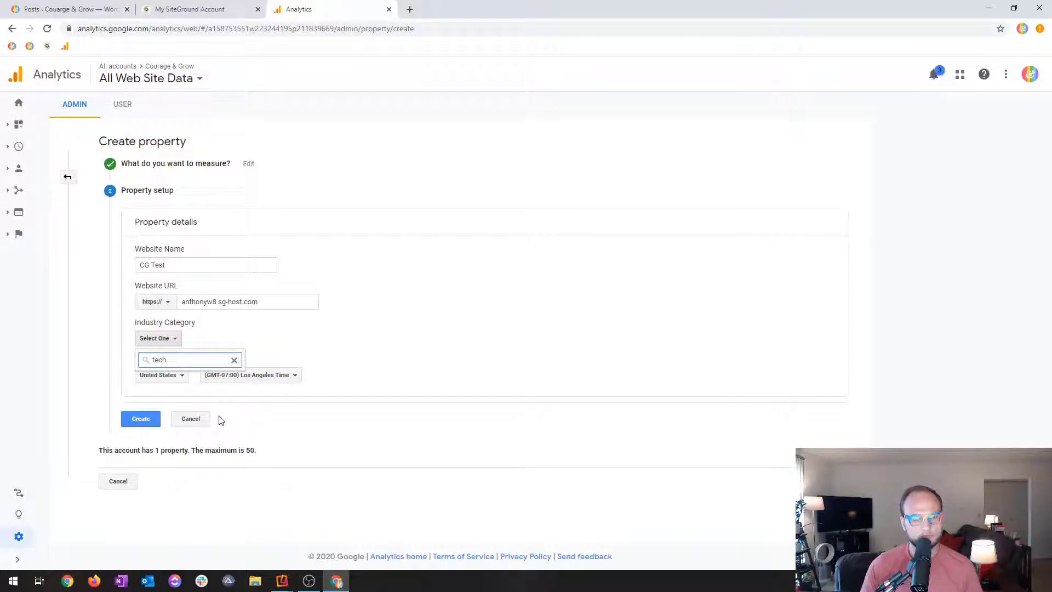
key(BackSpace)
scroll(222, 422, down, 4)
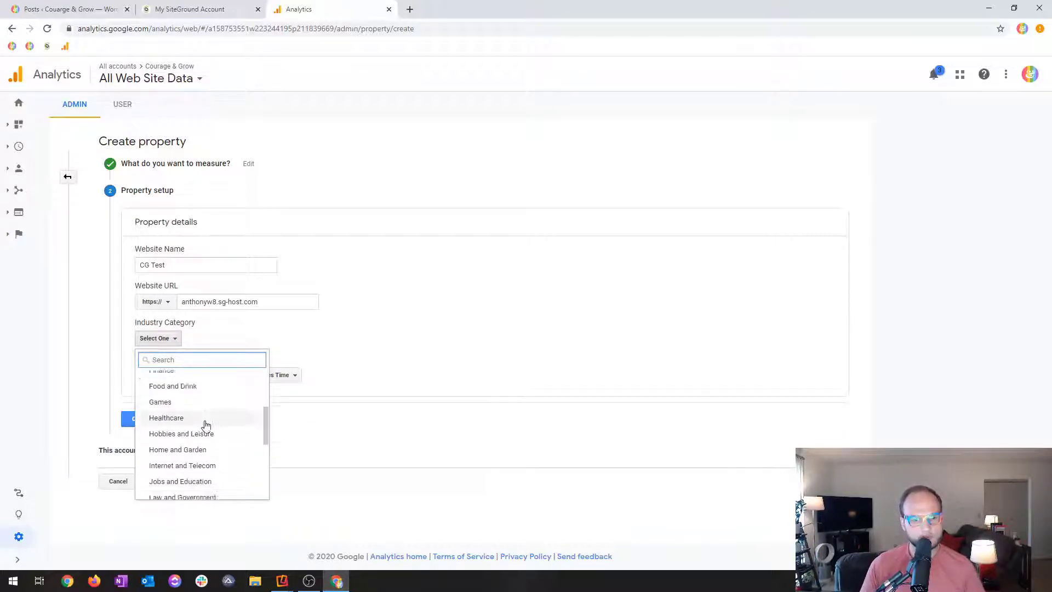
scroll(225, 421, up, 1)
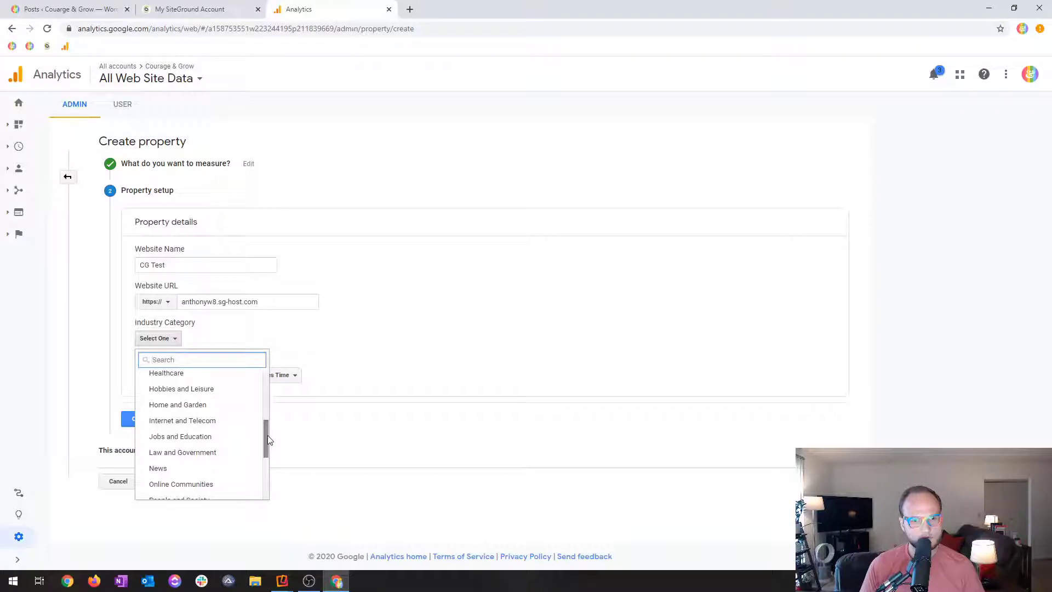
mouse_move(267, 437)
mouse_down()
mouse_move(265, 478)
mouse_move(272, 439)
mouse_up()
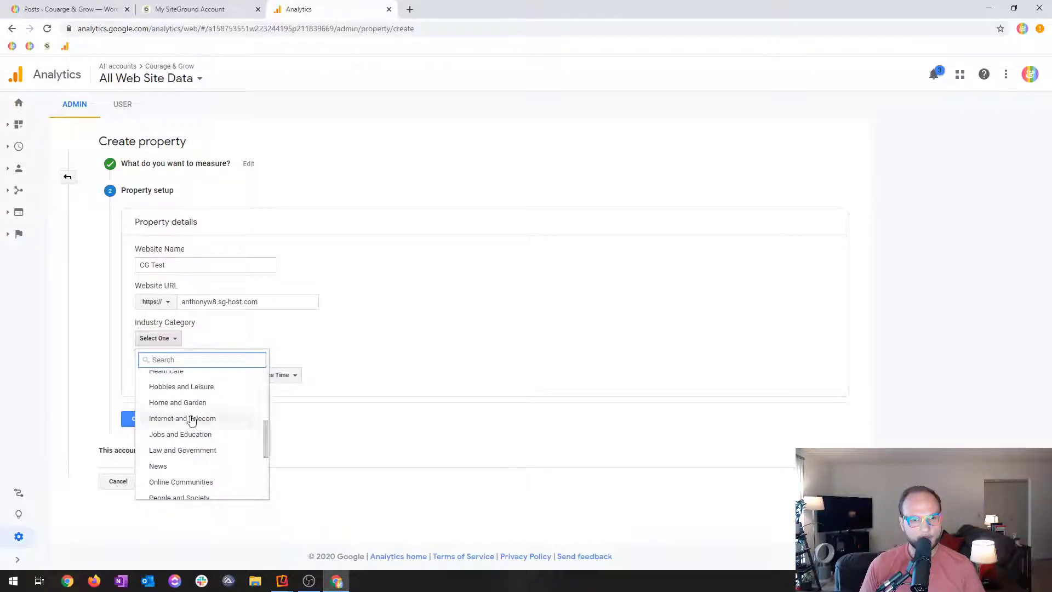
click(221, 418)
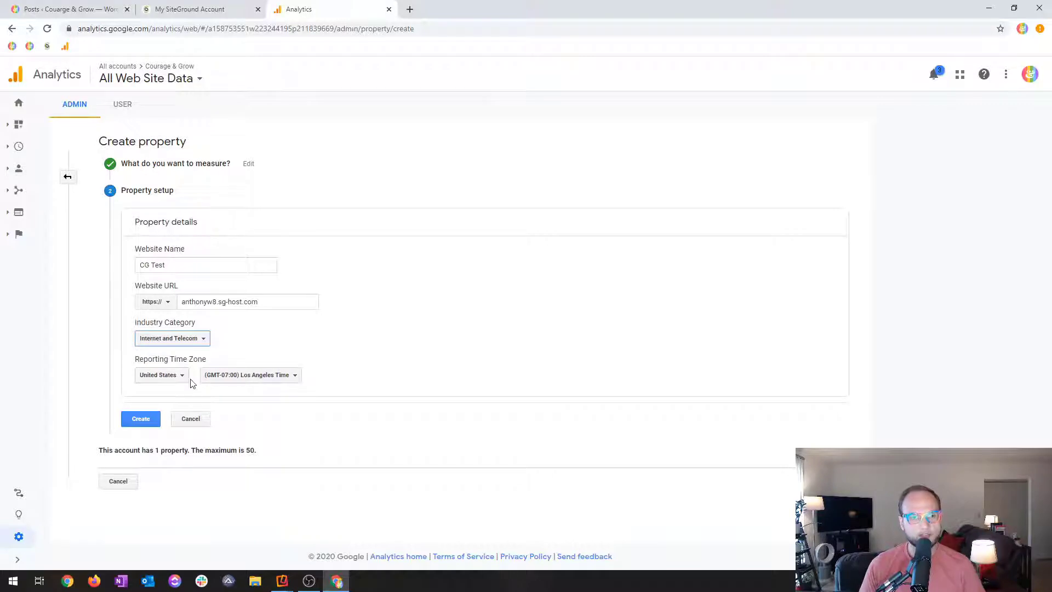
Set the property's reporting time zone to (GMT-04:00) Detroit Time.
click(214, 379)
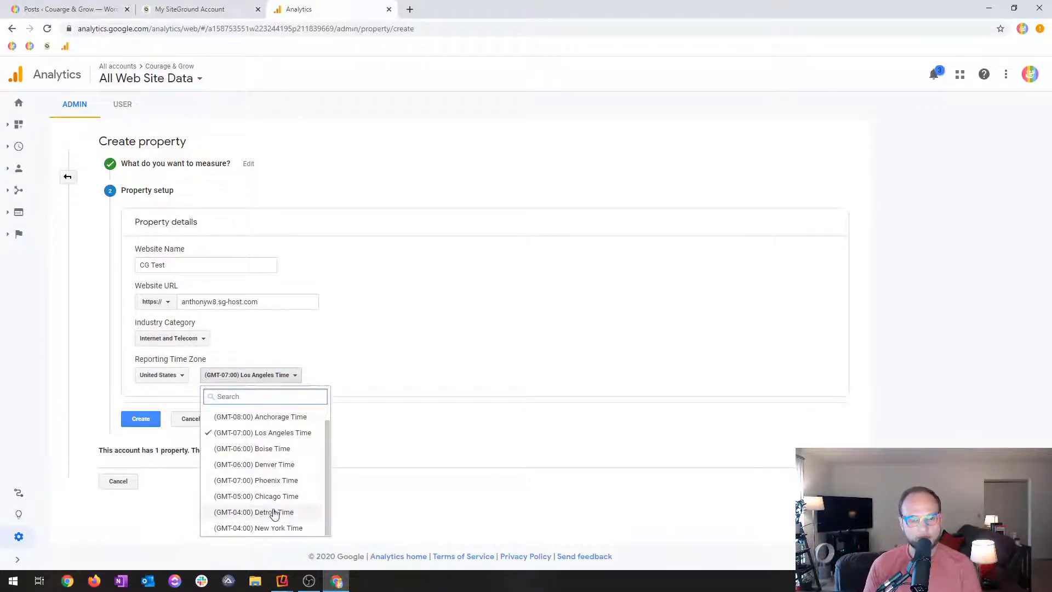
scroll(276, 510, up, 1)
scroll(278, 509, down, 1)
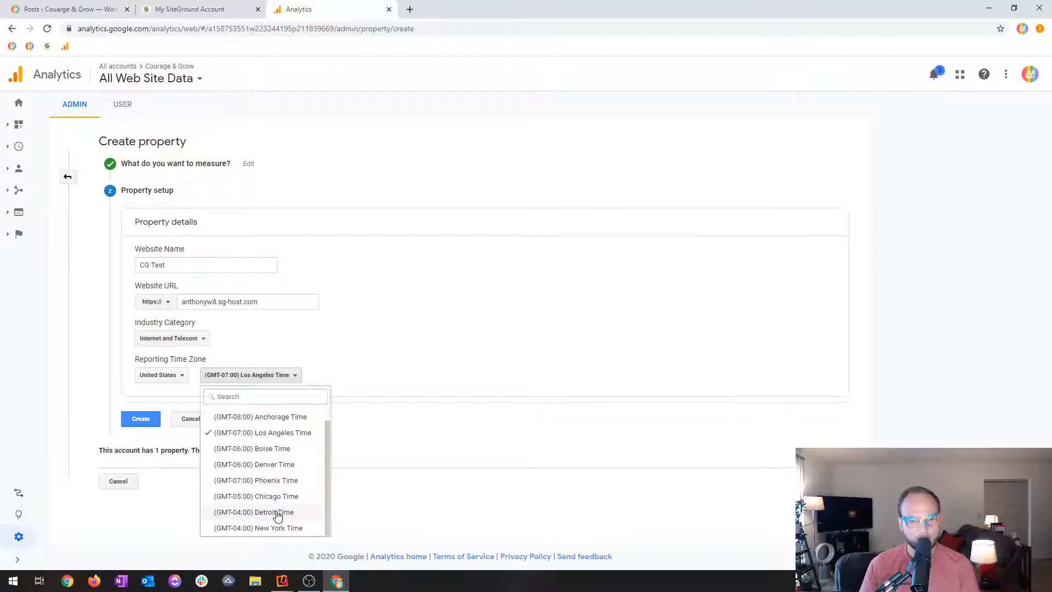
click(278, 509)
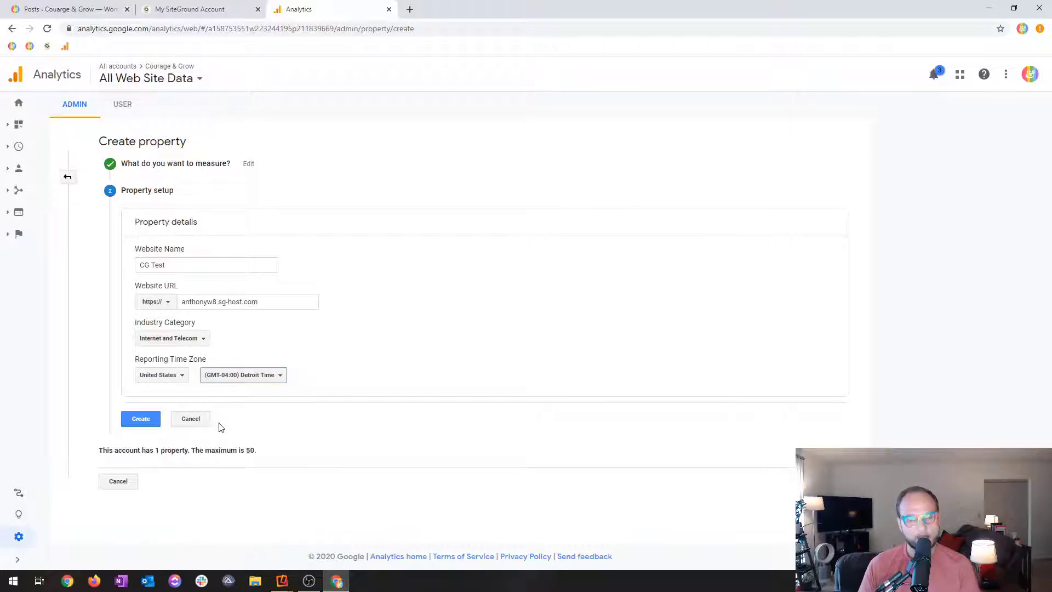
click(249, 382)
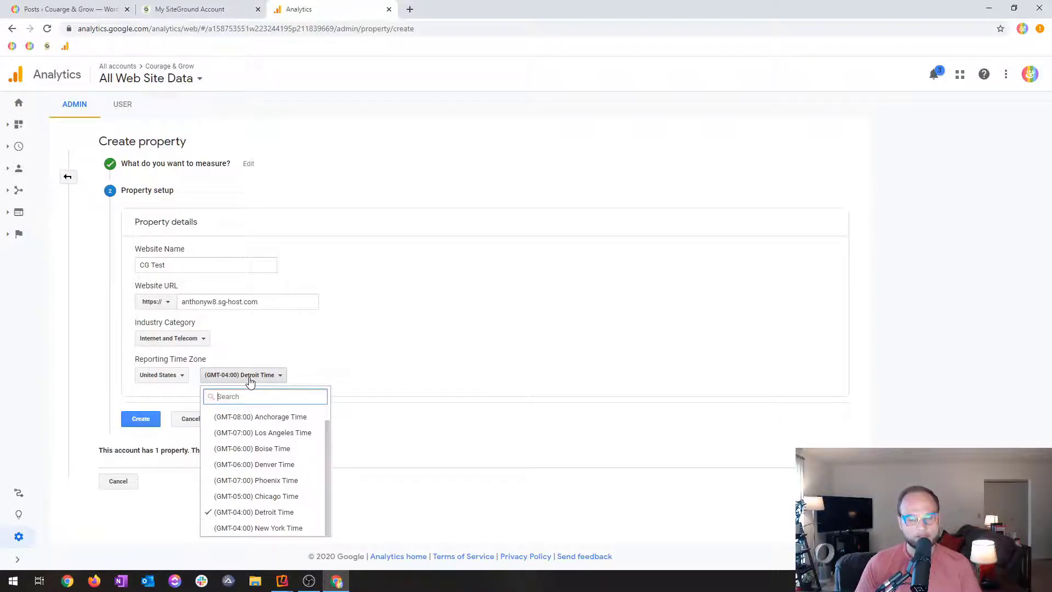
click(299, 510)
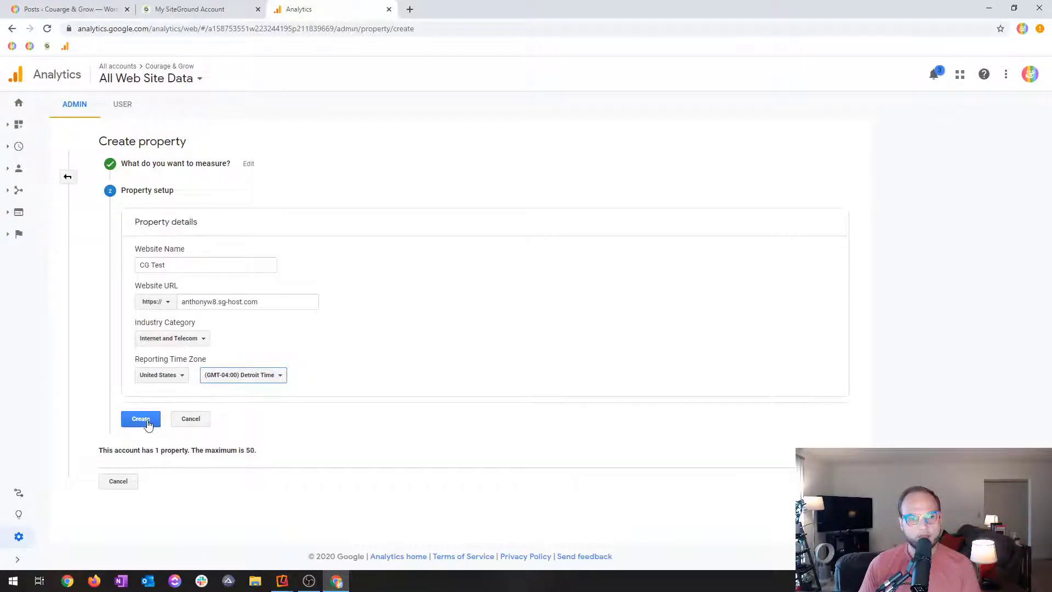
Check the account's property limit and create the CG Test property.
drag(98, 452, 261, 453)
click(264, 451)
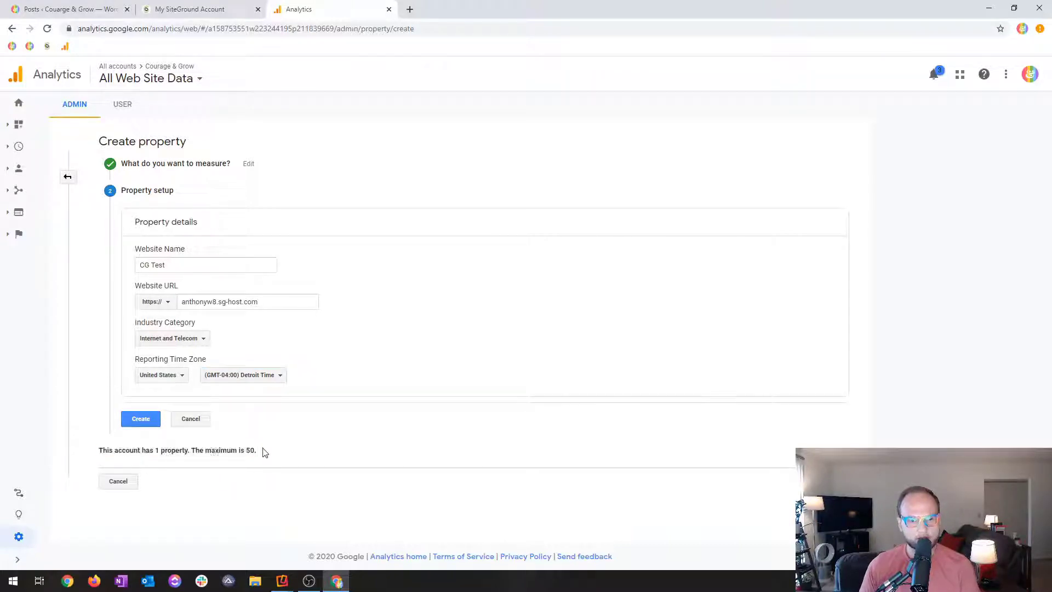
click(138, 423)
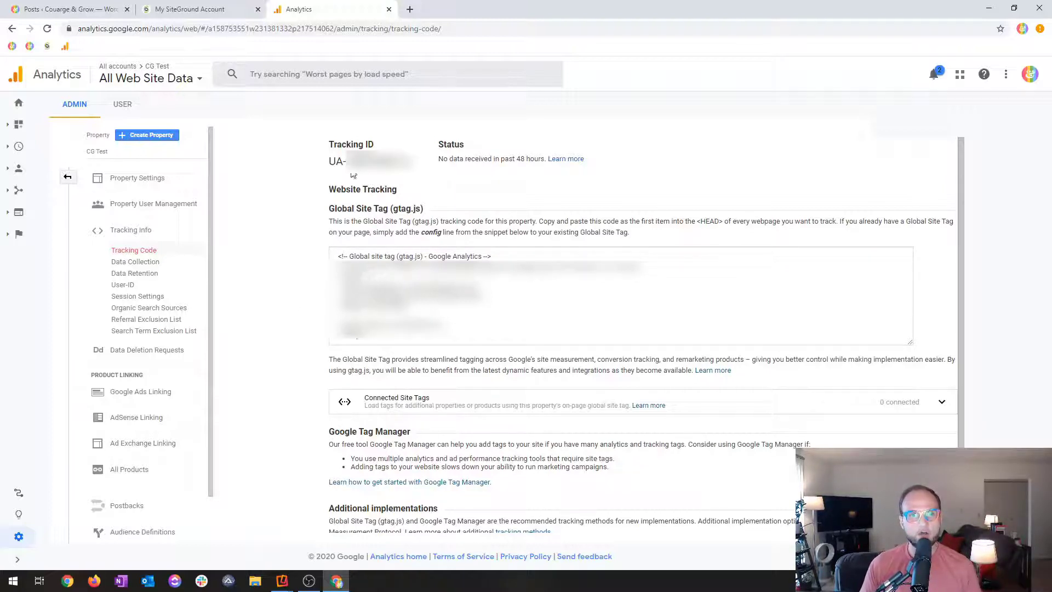
Select the new property's tracking ID and switch to the Courage & Grow WordPress admin to look over its menu.
drag(345, 162, 331, 164)
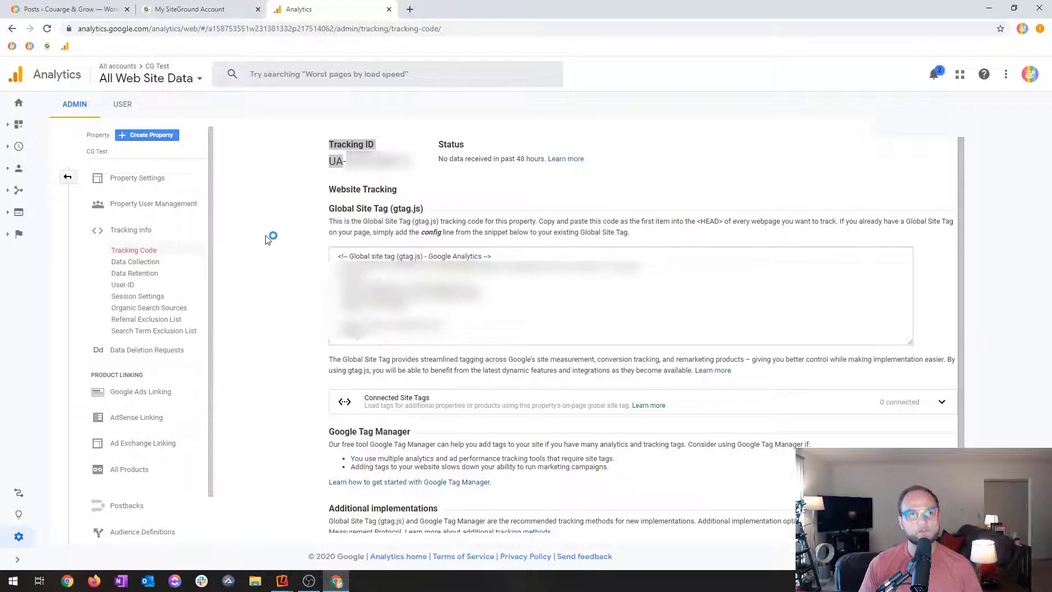
click(71, 8)
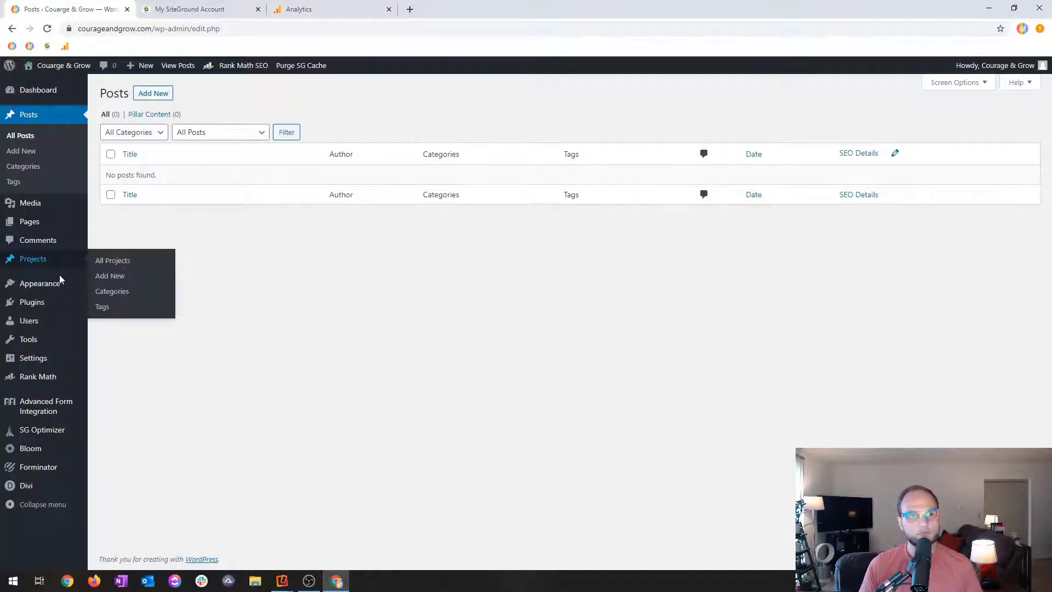
mouse_move(46, 308)
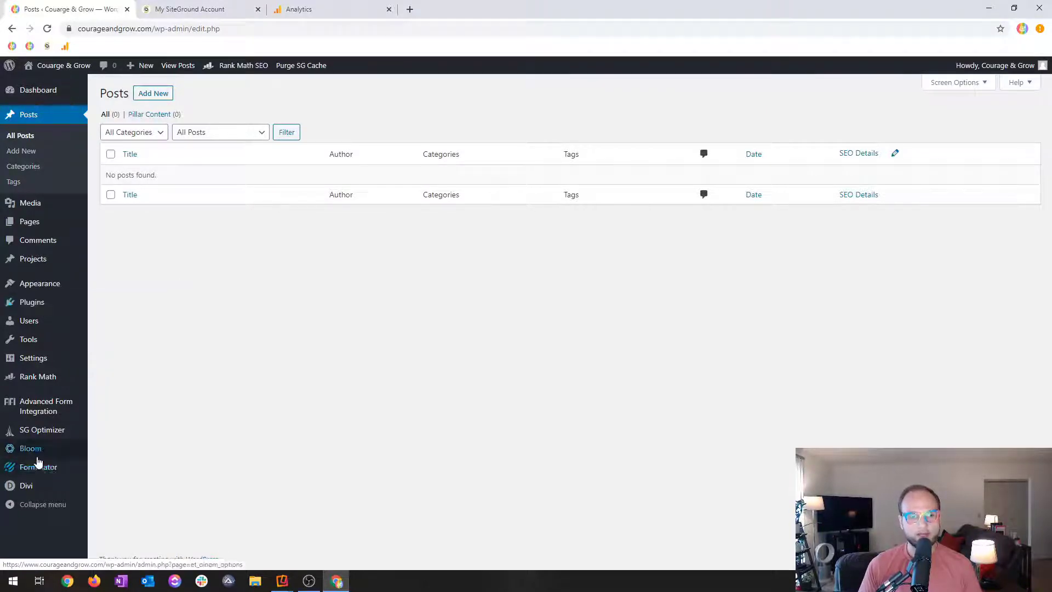
mouse_move(40, 488)
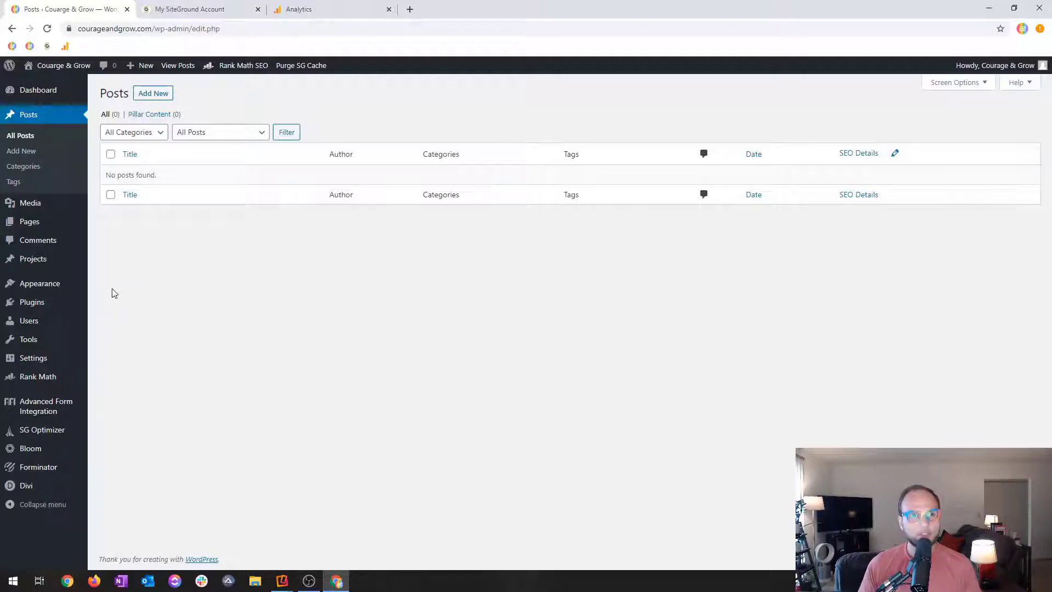
Open Site Tools for the sg-host.com test site in SiteGround and close the Courage & Grow WordPress admin.
click(197, 7)
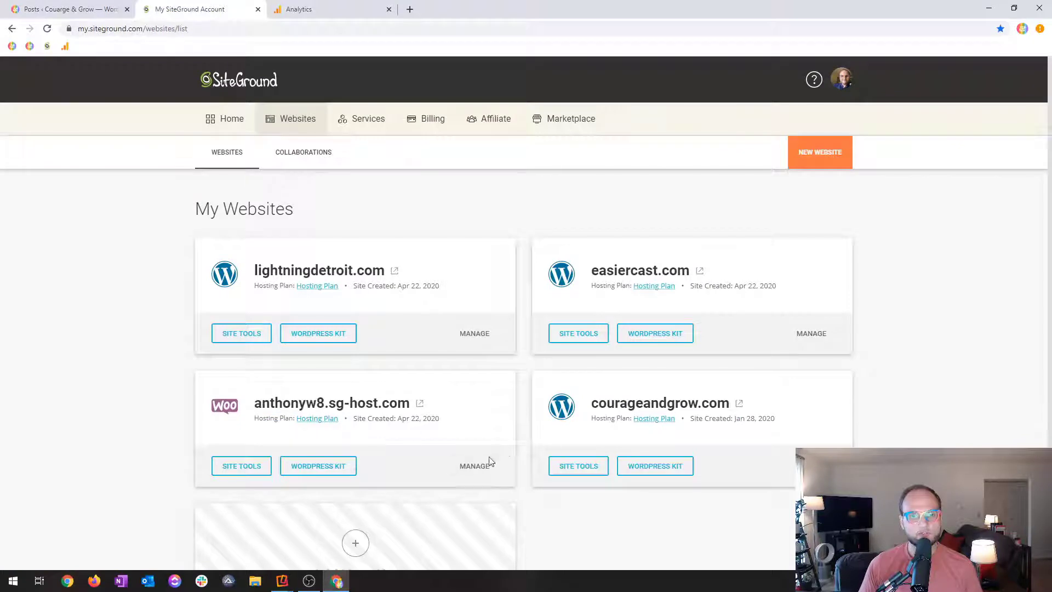
click(475, 466)
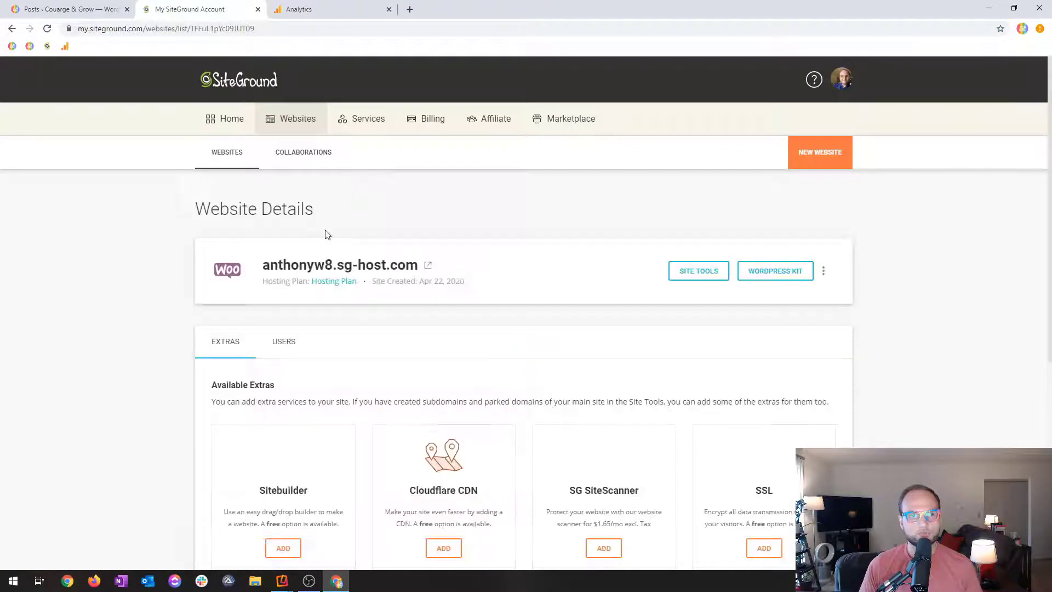
click(693, 272)
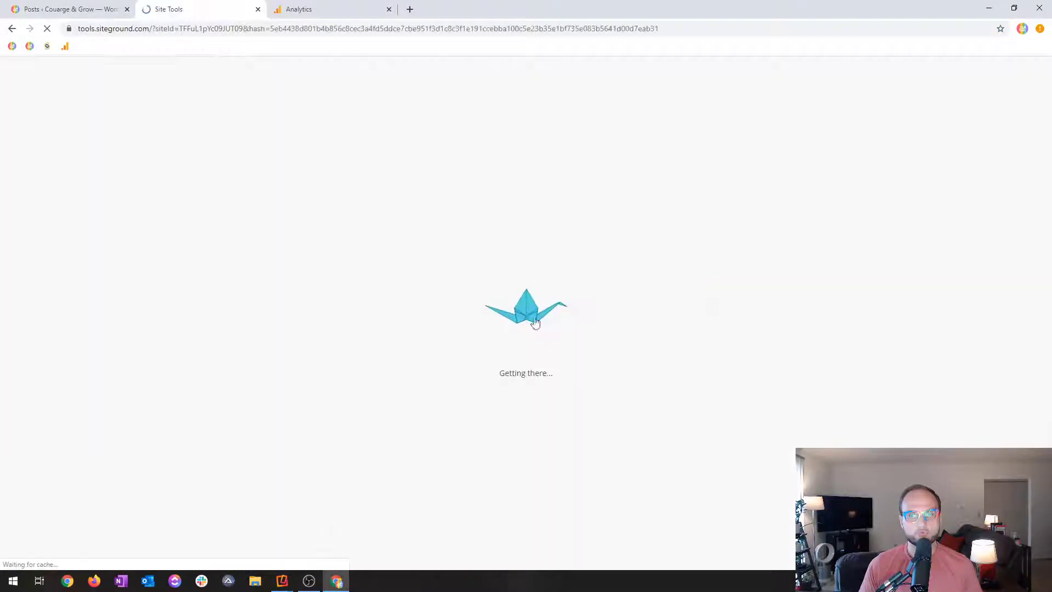
click(66, 8)
click(208, 5)
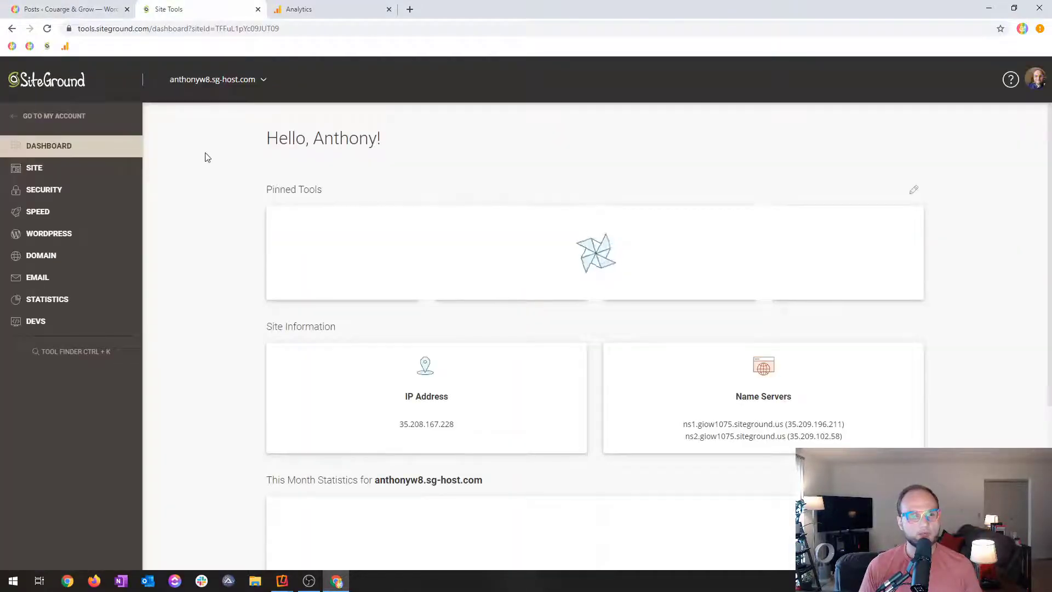
middle_click(77, 5)
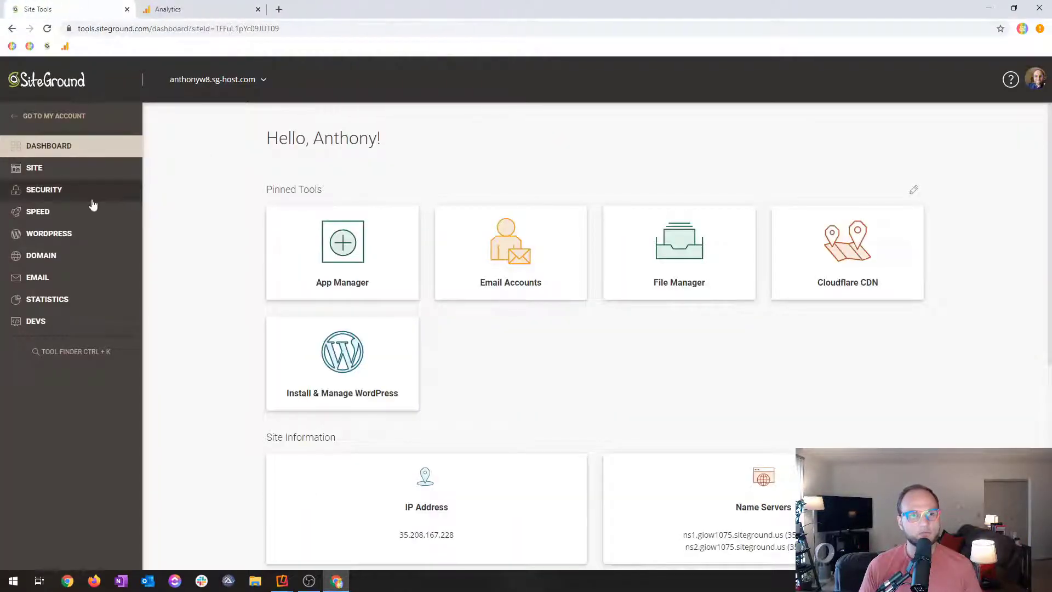
Open the test site's WordPress admin from Site Tools and go to its page for adding new plugins.
click(318, 343)
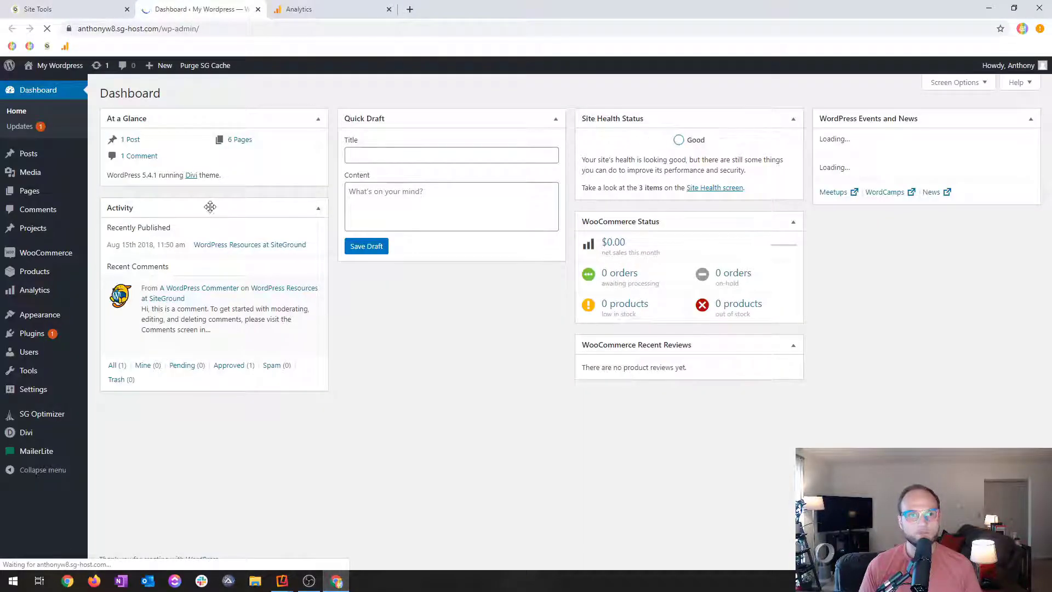
mouse_move(90, 232)
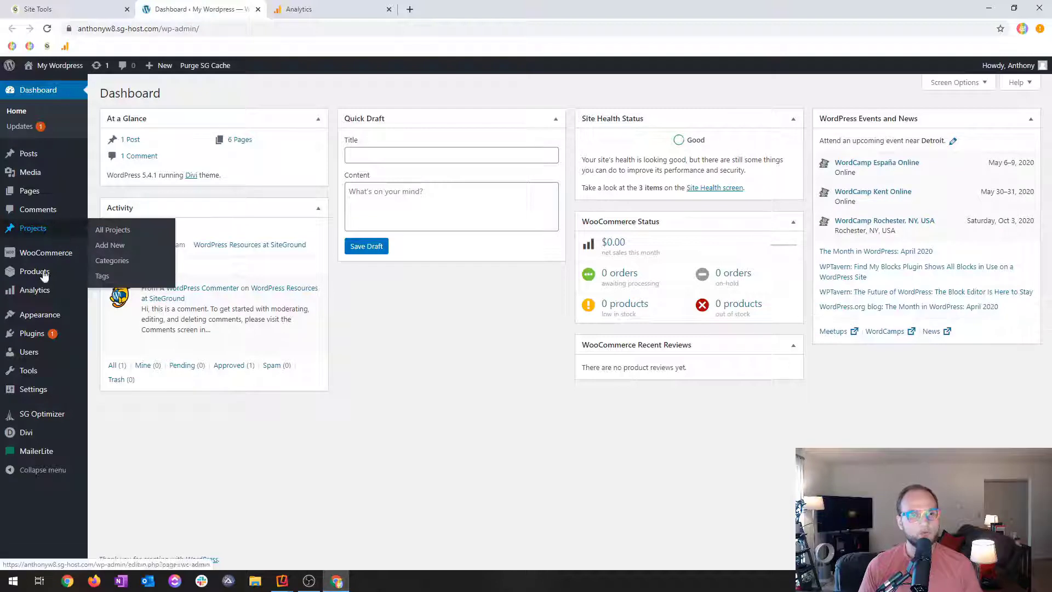
mouse_move(39, 335)
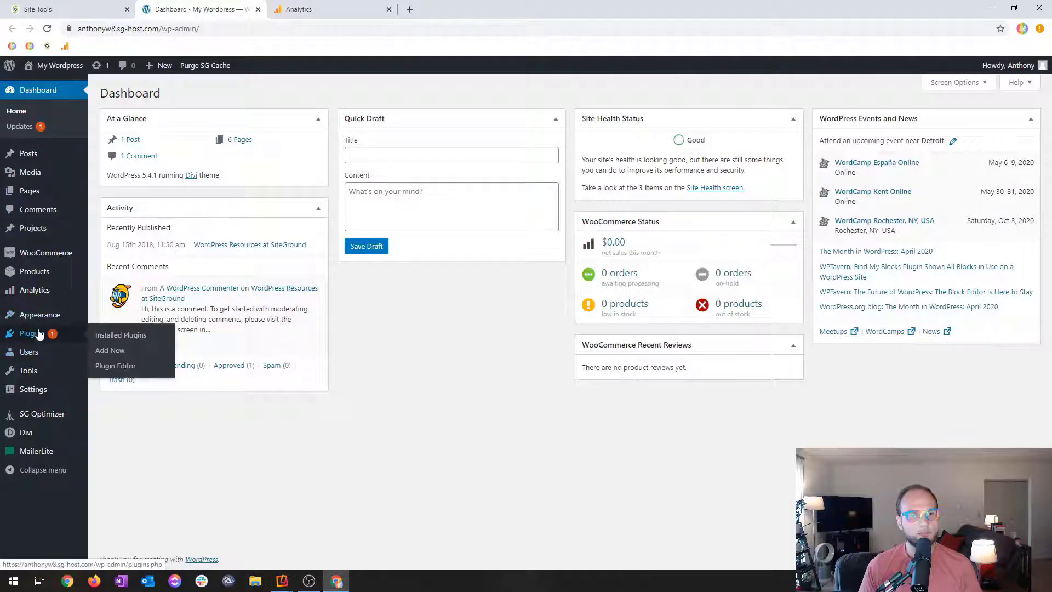
click(112, 353)
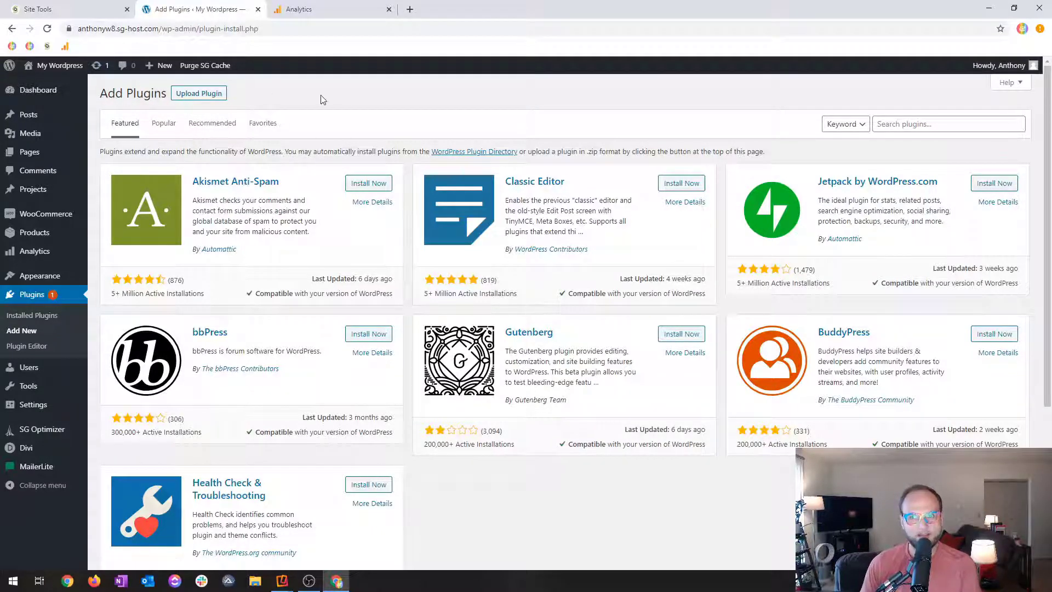
Search the plugins for "google analytics" and install and activate Google Analytics Dashboard Plugin for WordPress by MonsterInsights.
click(219, 94)
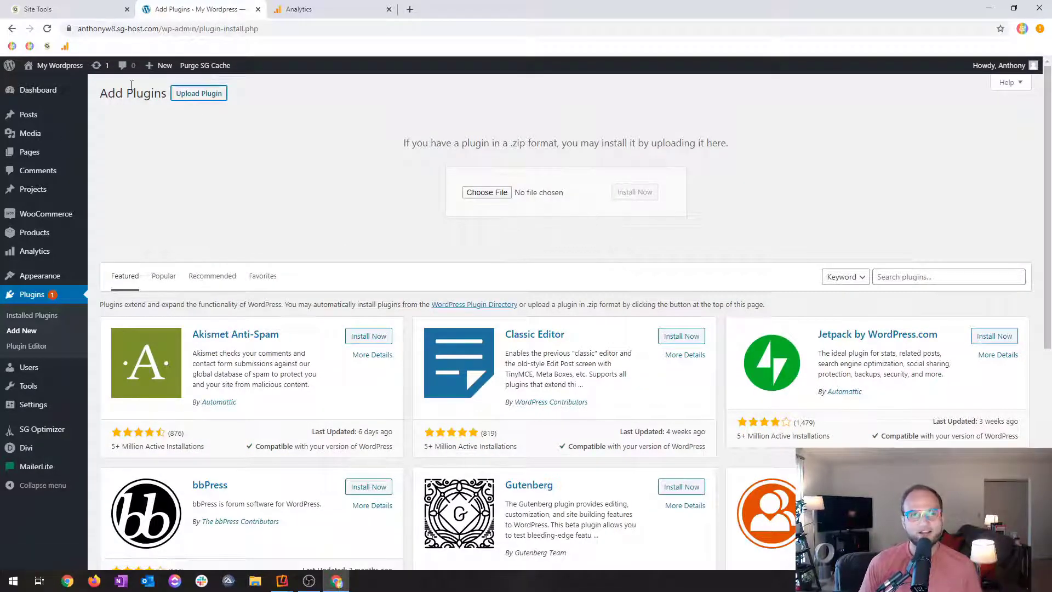
click(214, 93)
click(908, 121)
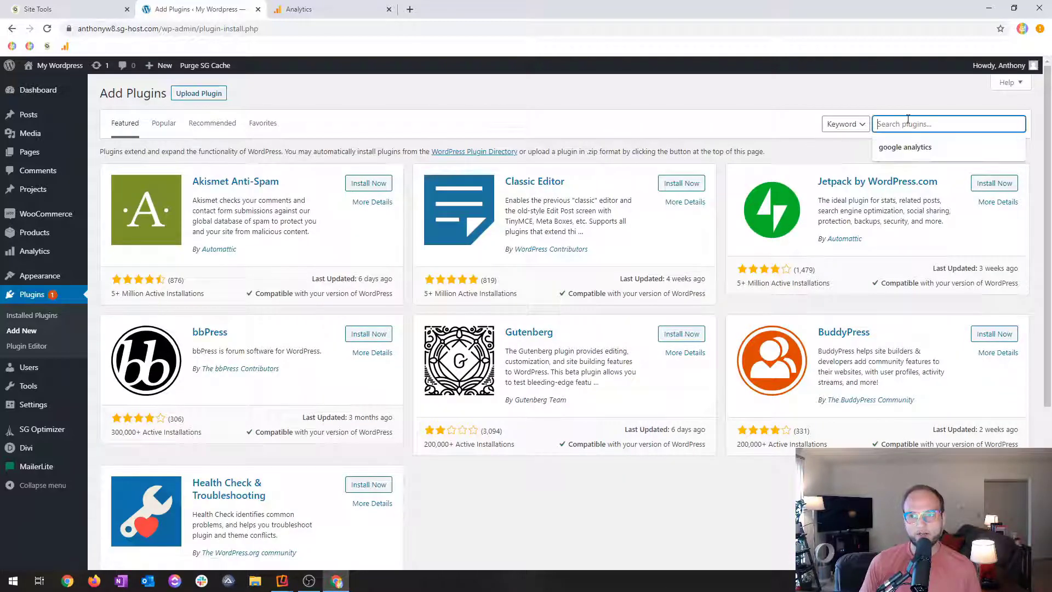
click(935, 147)
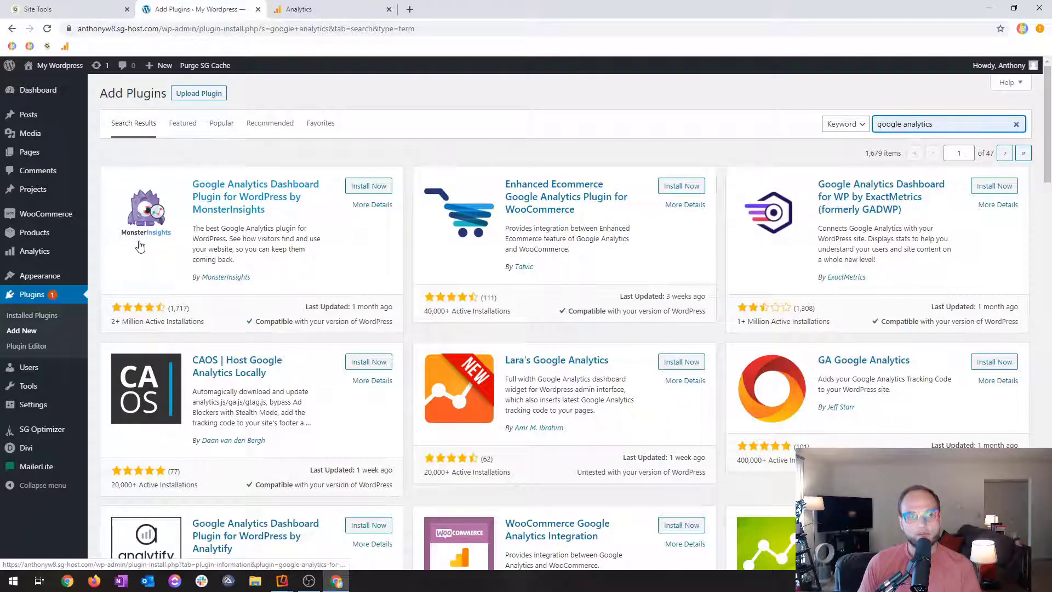
click(371, 187)
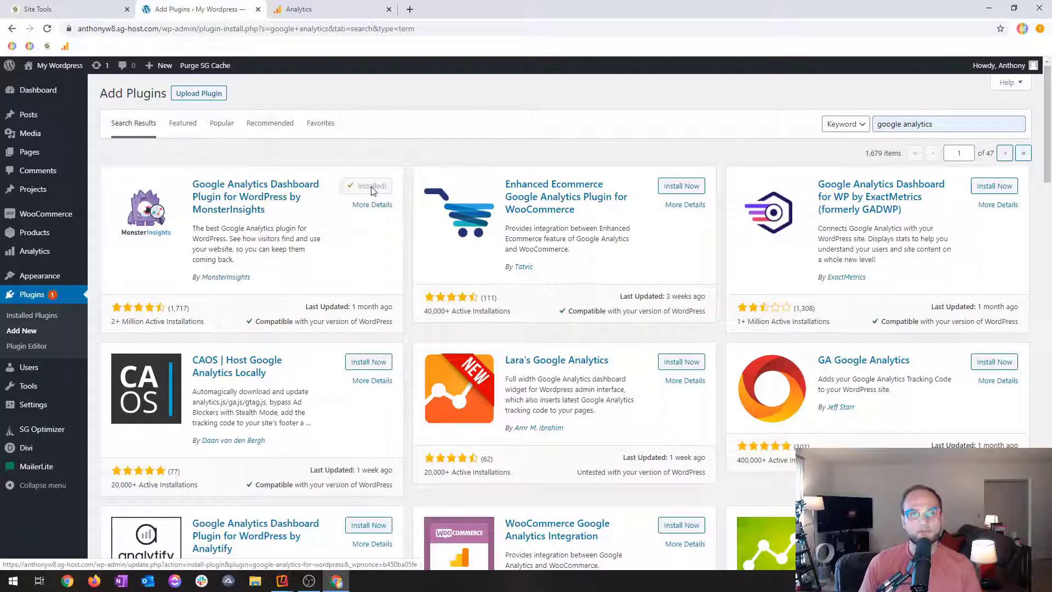
click(372, 186)
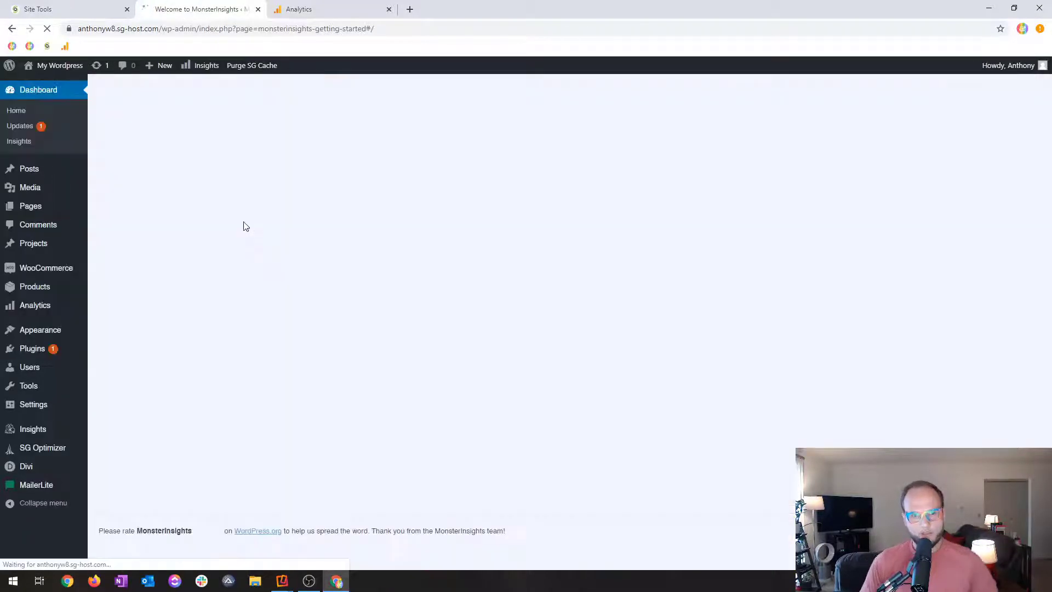
Launch the MonsterInsights setup wizard and save Business Website as the site's category.
scroll(294, 212, down, 2)
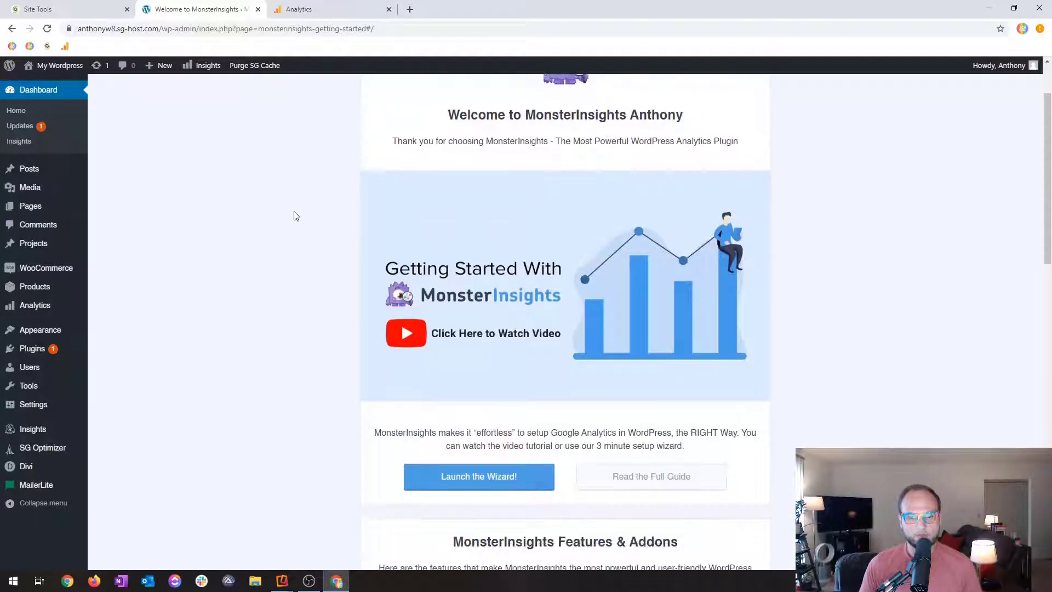
scroll(329, 420, up, 2)
scroll(329, 419, down, 3)
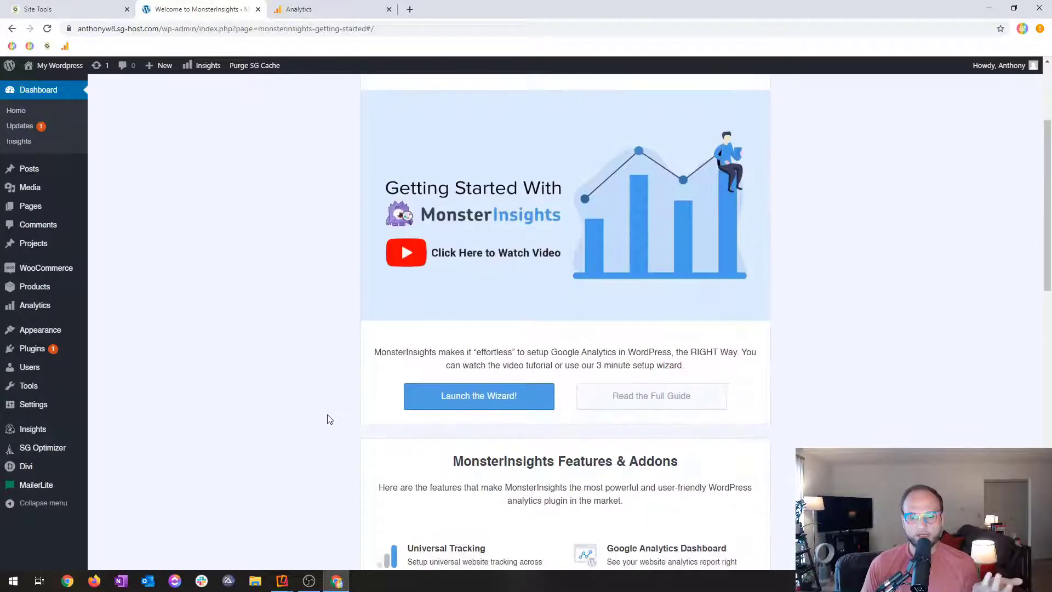
click(444, 399)
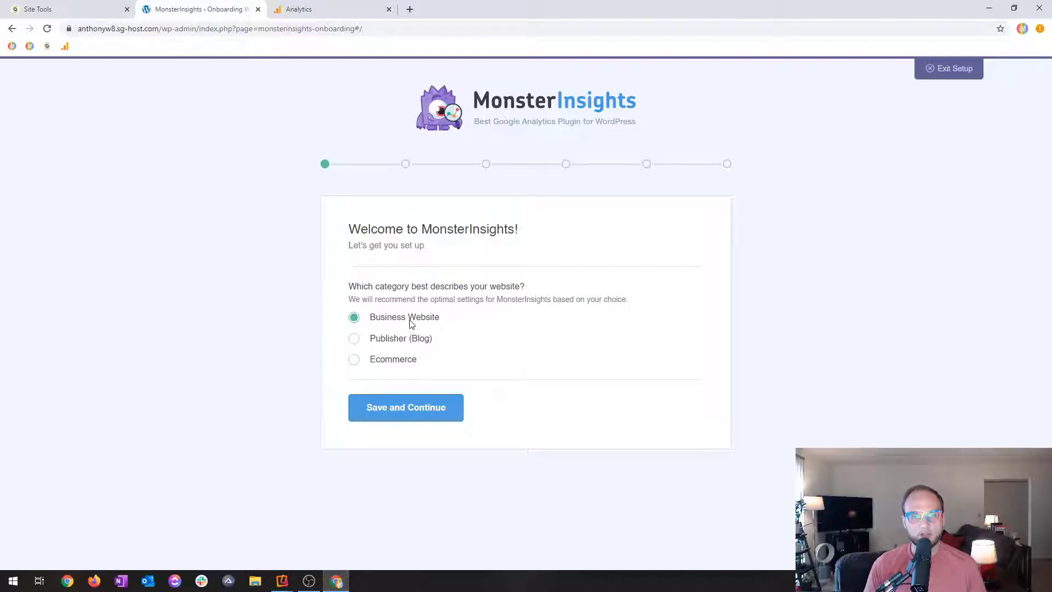
click(398, 412)
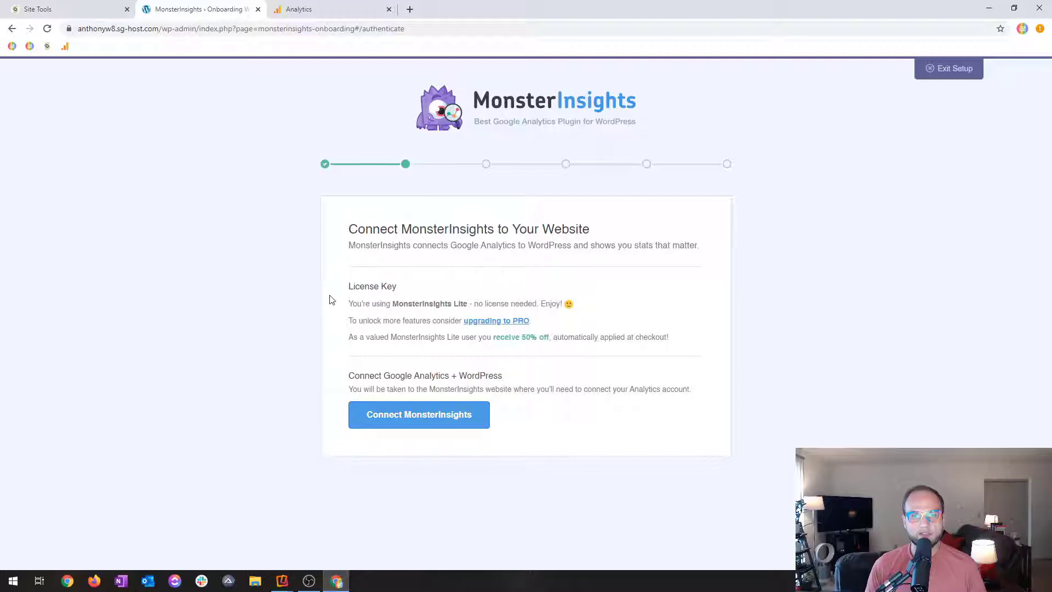
Start connecting MonsterInsights to Google Analytics and grant it access with the Courage & Grow Google account.
click(433, 422)
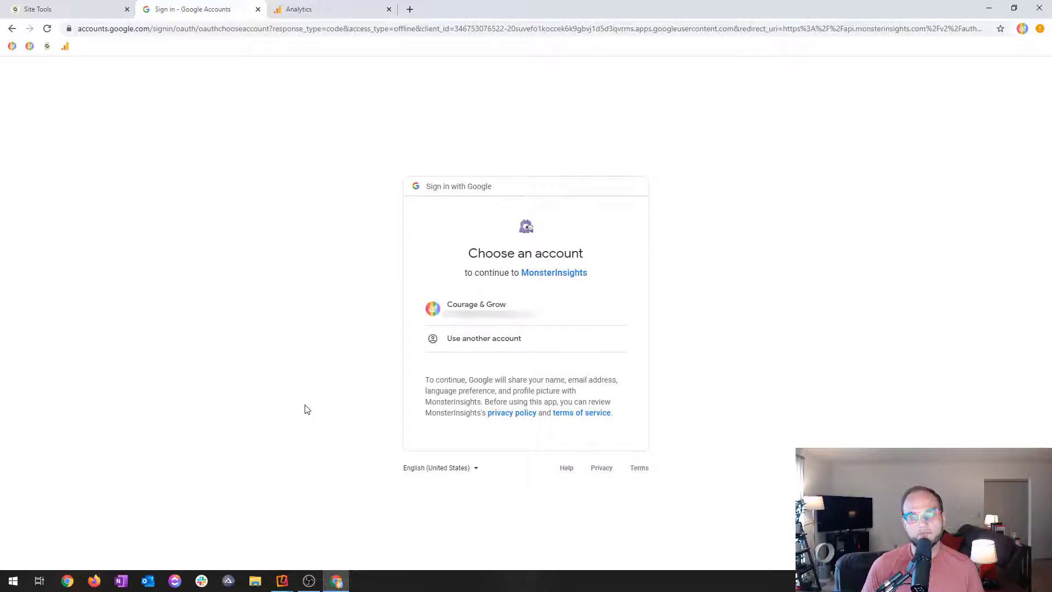
click(532, 308)
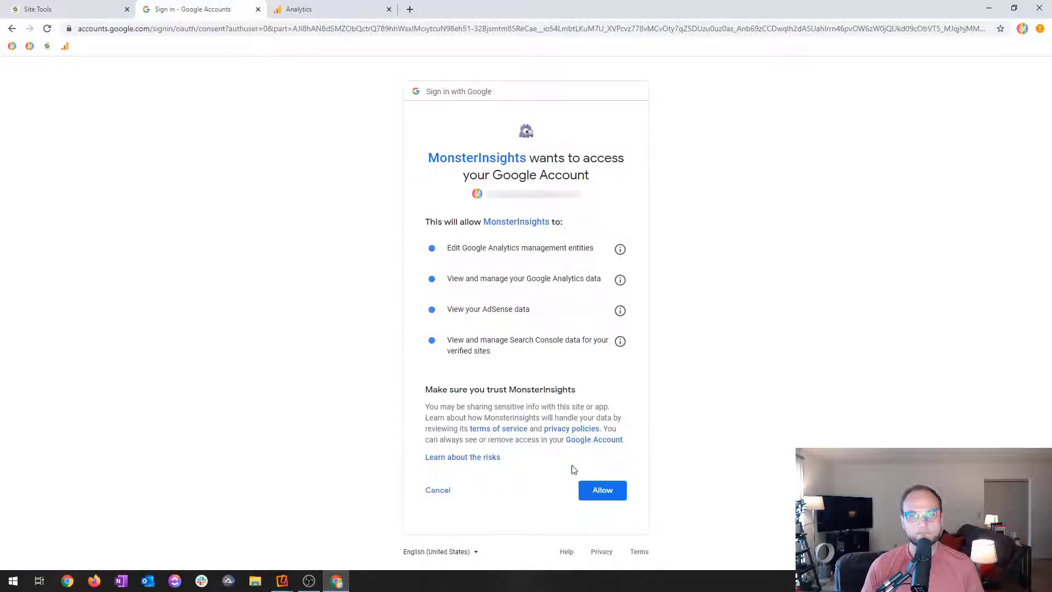
click(615, 493)
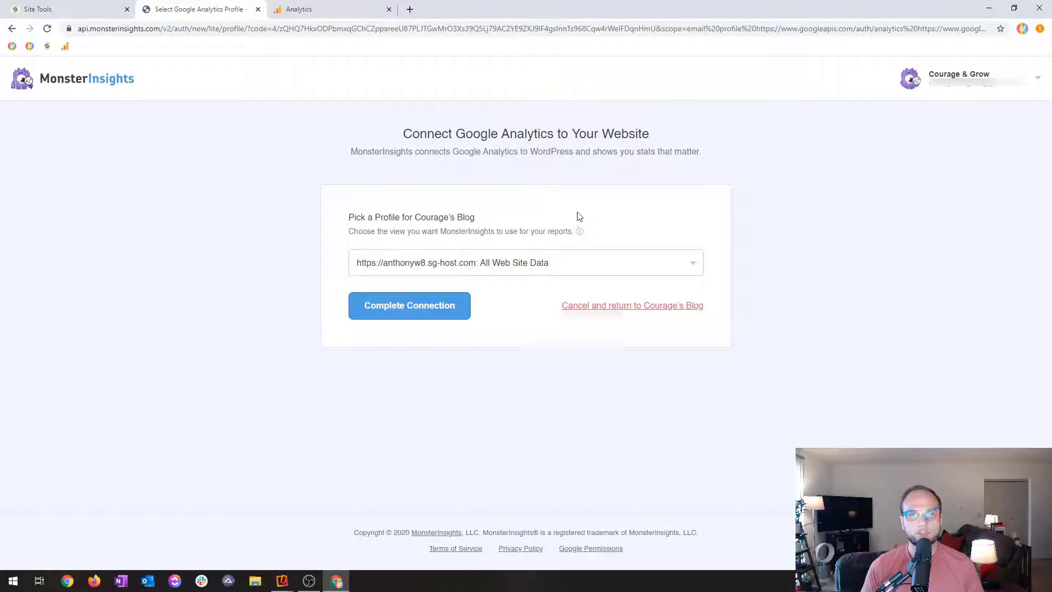
Check the profile against the tracking ID in Analytics, choose CG Test's All Web Site Data, and complete the connection.
click(513, 266)
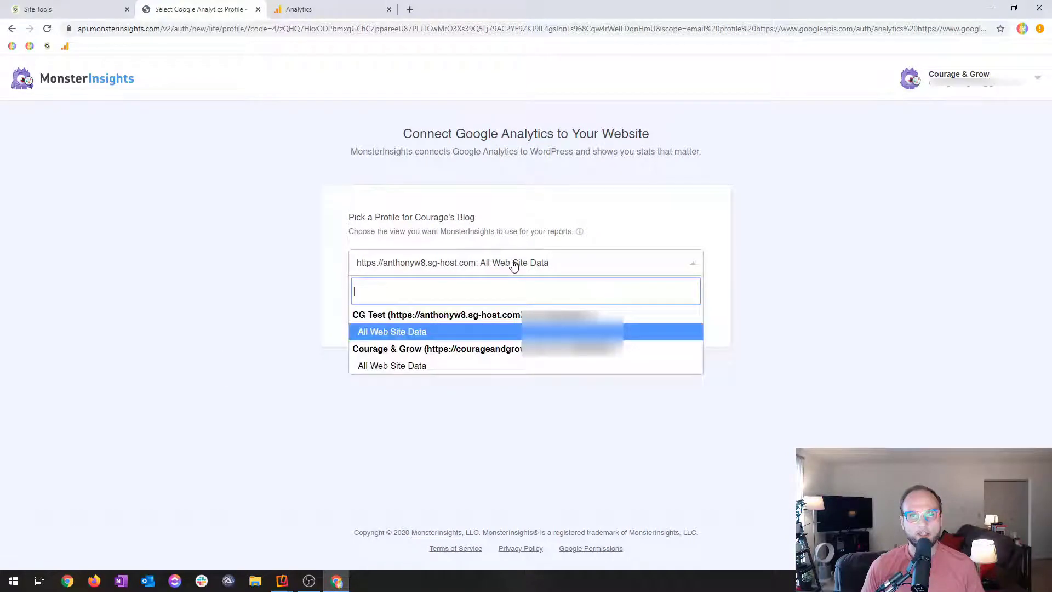
click(471, 334)
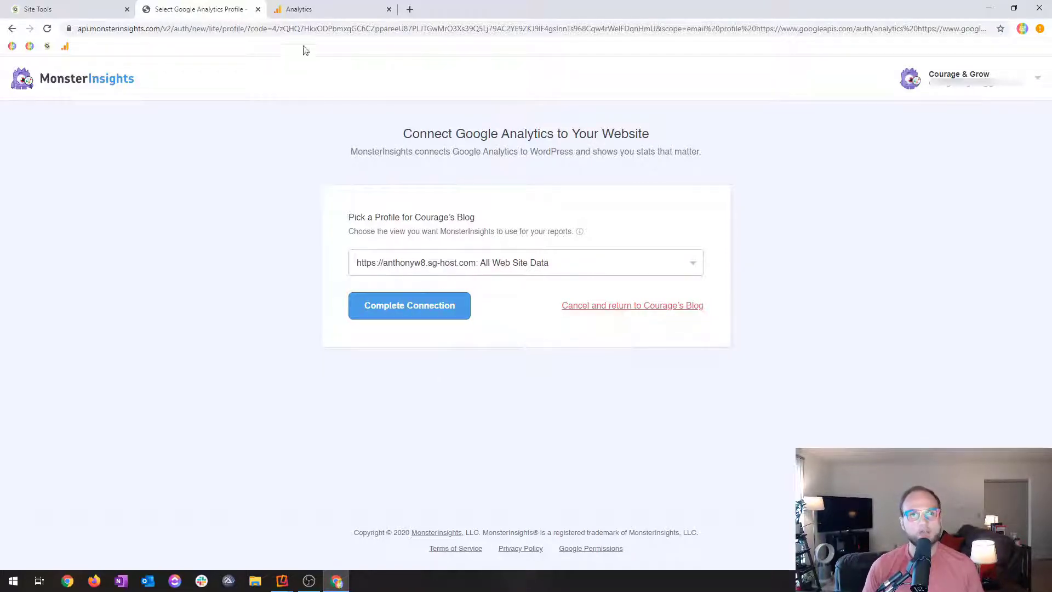
click(324, 6)
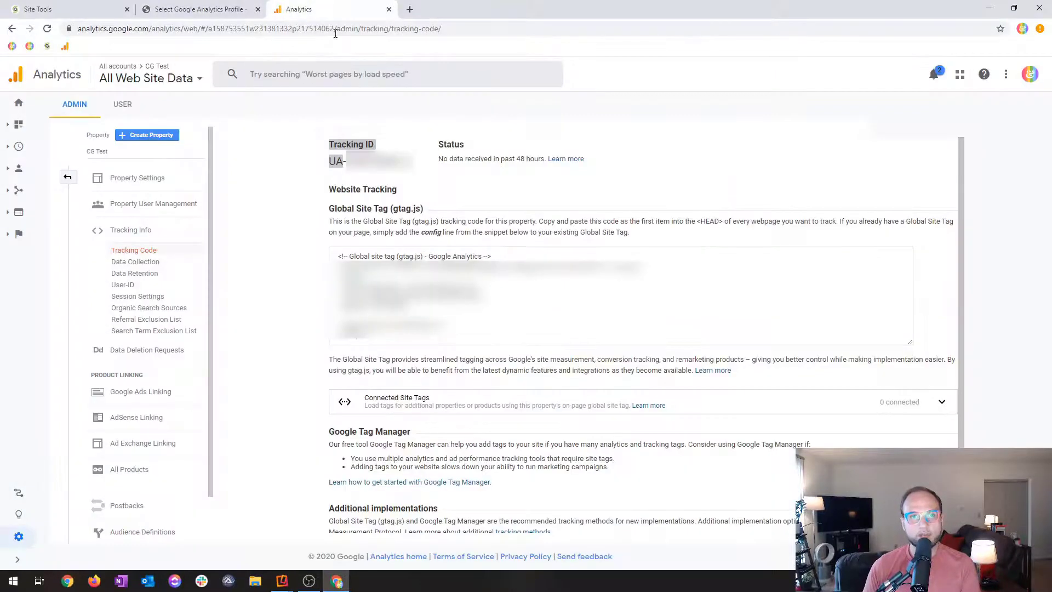
click(221, 7)
click(428, 263)
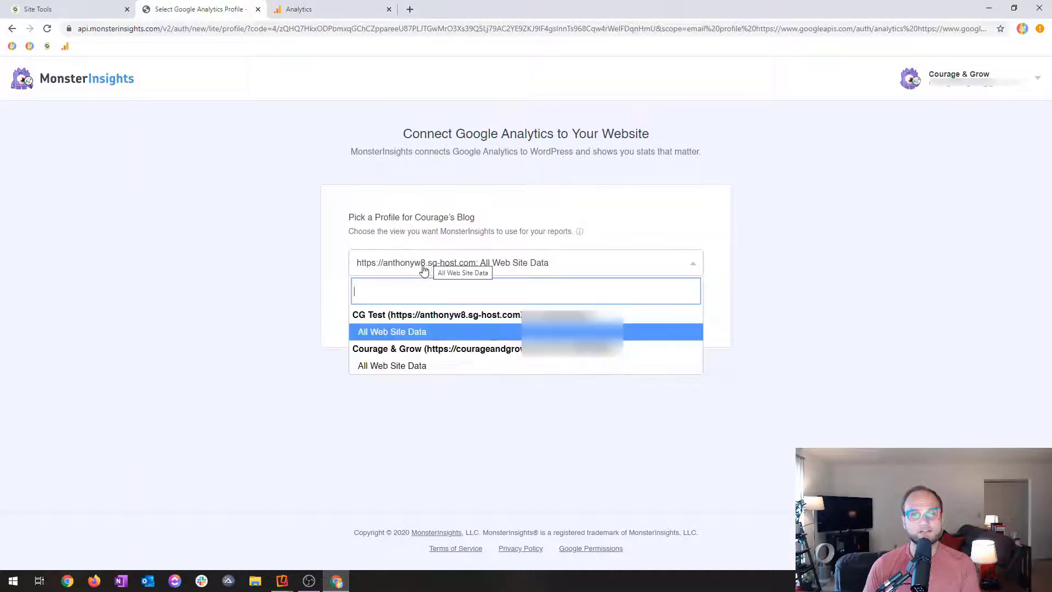
click(371, 333)
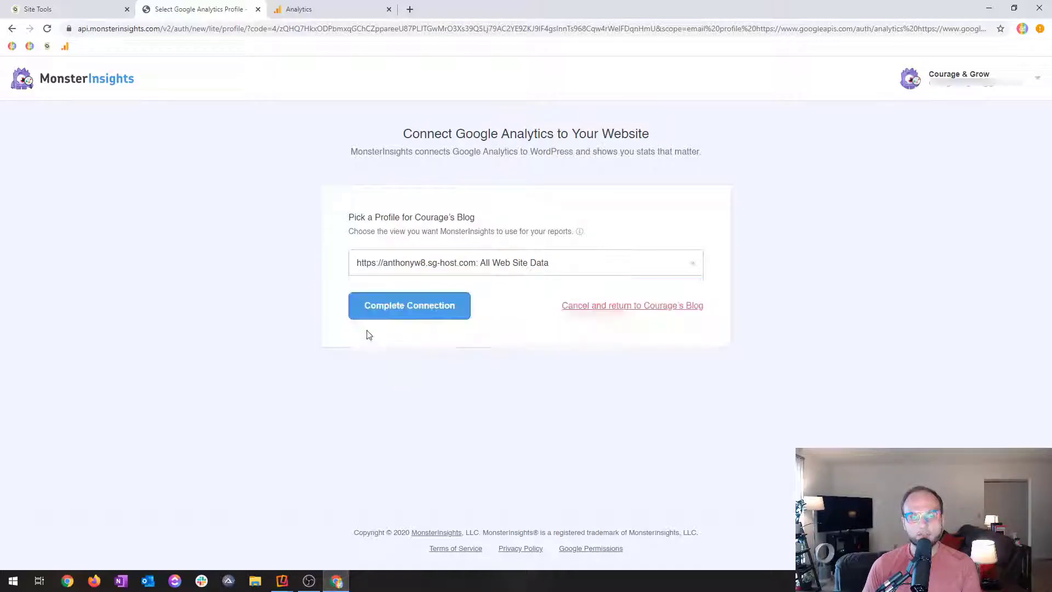
click(407, 317)
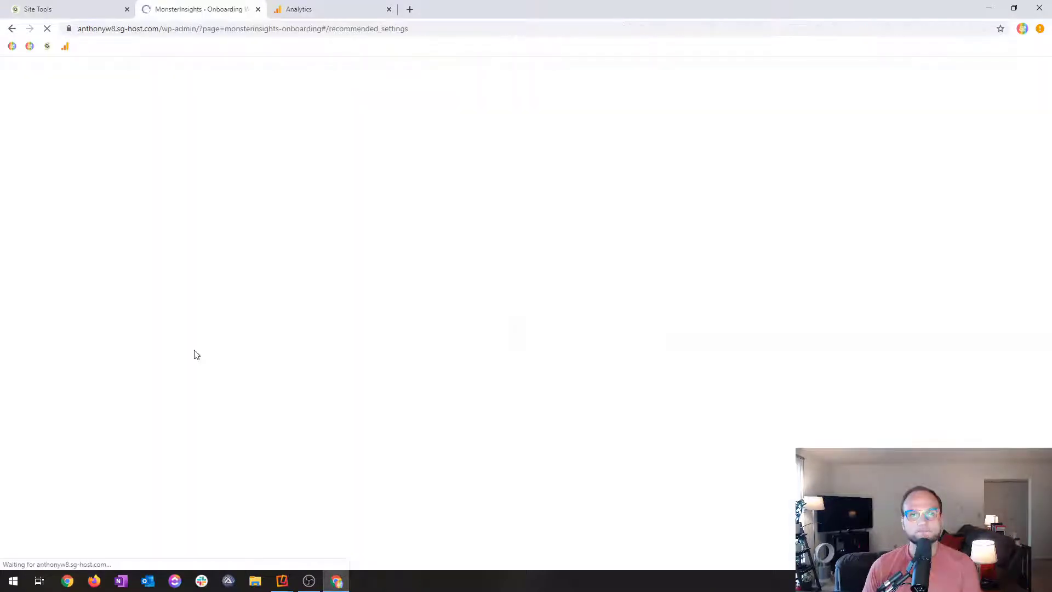
Review the MonsterInsights recommended settings down to the Help Us Improve option and save them with their defaults.
scroll(208, 340, down, 2)
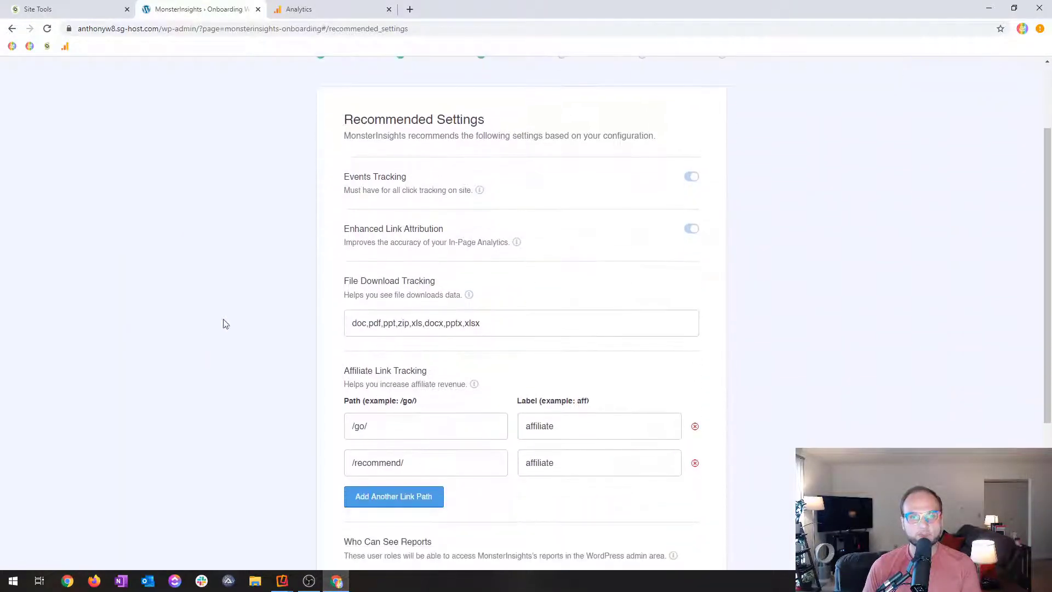
scroll(364, 227, down, 1)
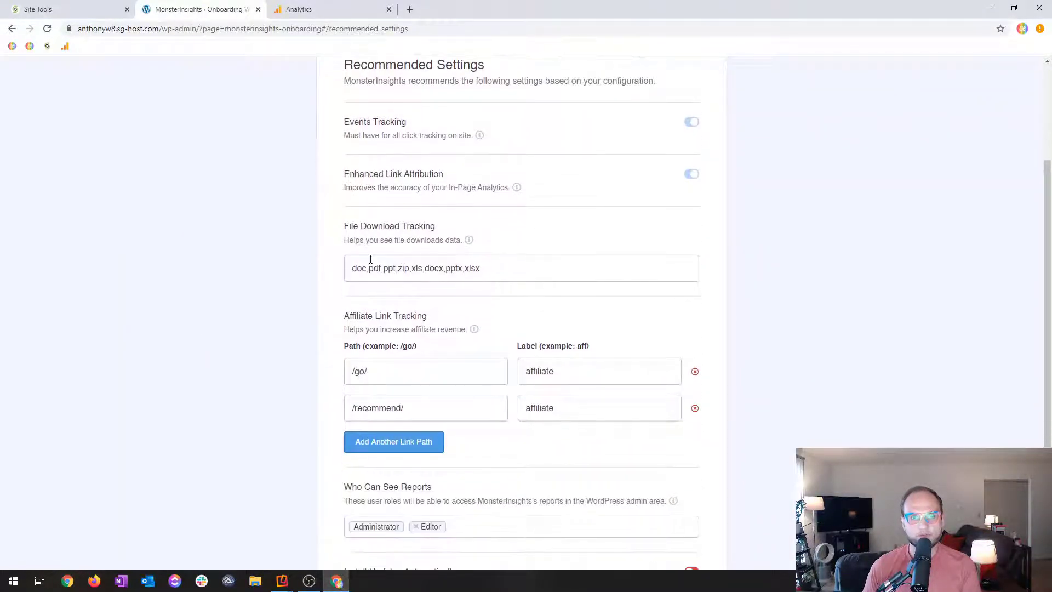
scroll(371, 259, down, 3)
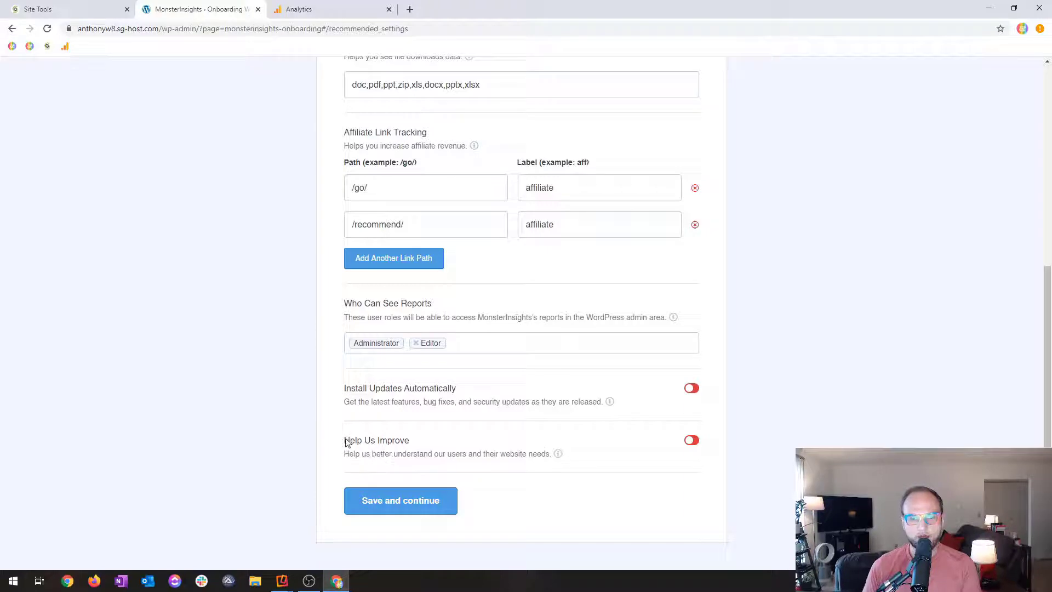
drag(345, 439, 551, 458)
click(540, 462)
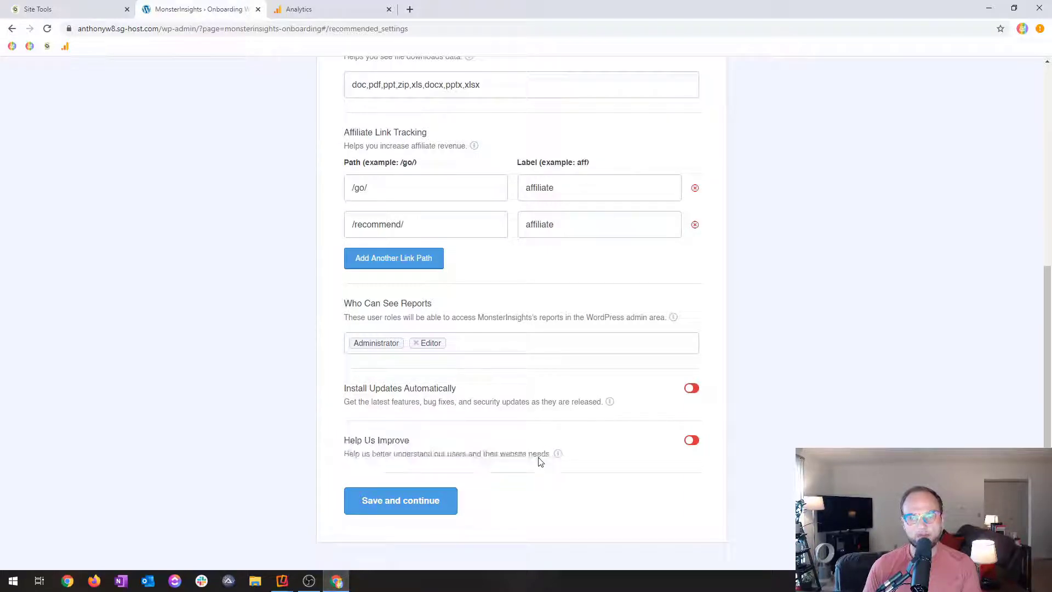
click(413, 495)
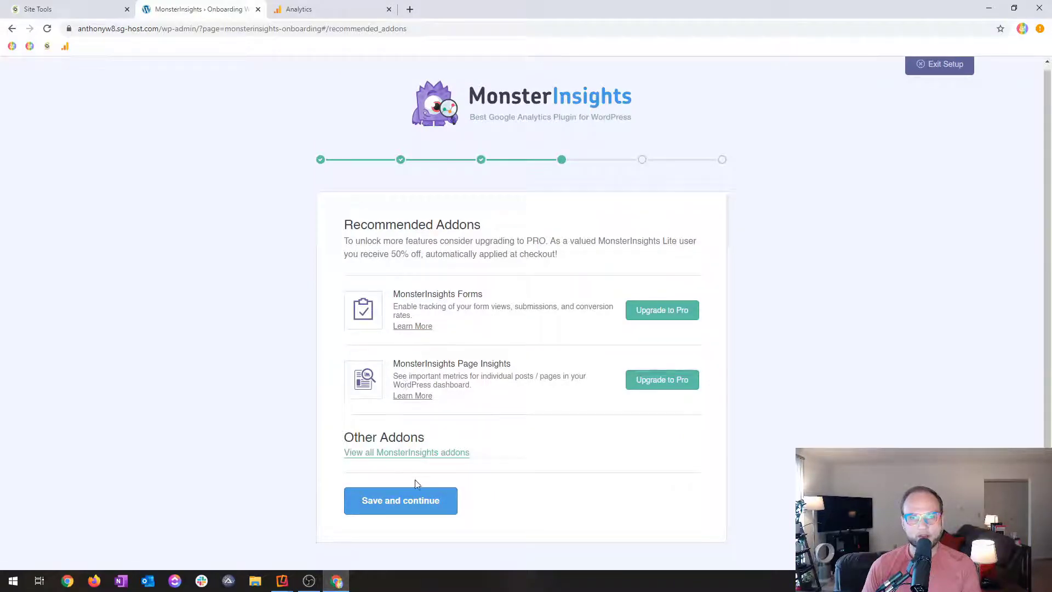
Continue past the recommended addons, skip installing WPForms, and finish the MonsterInsights setup wizard.
click(418, 509)
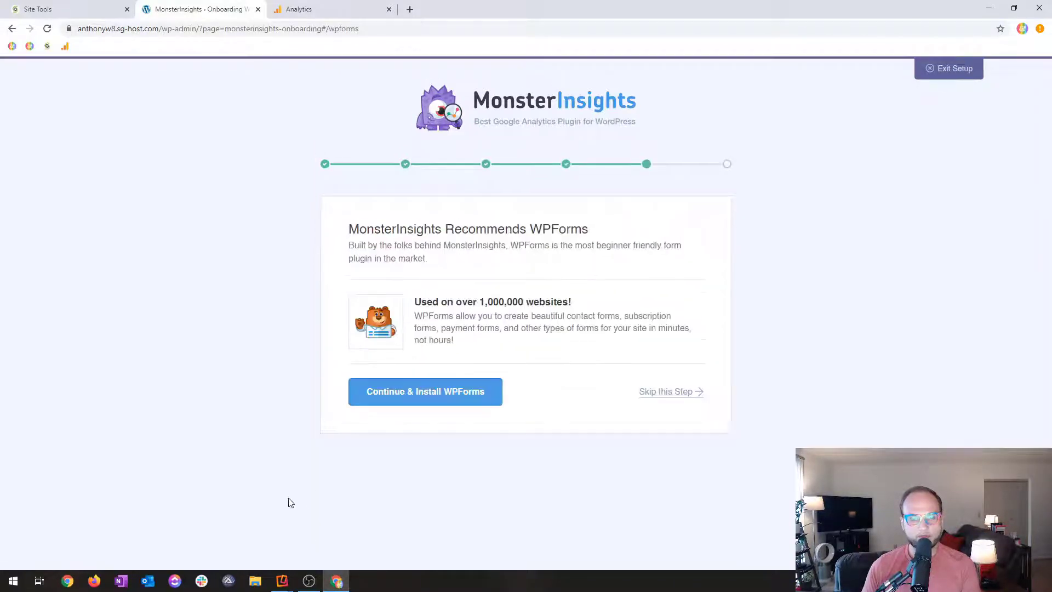
click(678, 392)
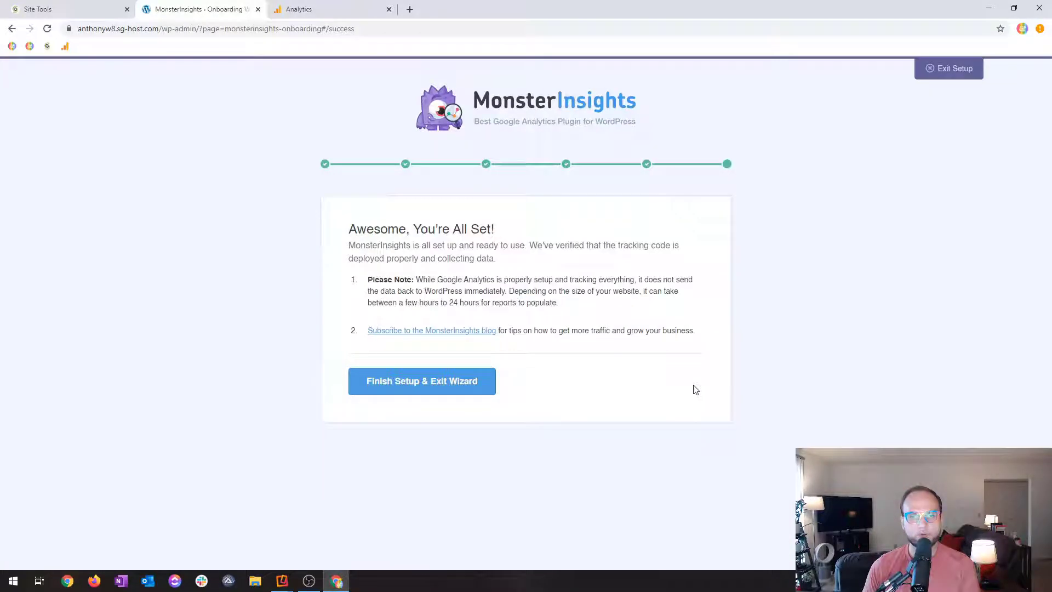
click(473, 383)
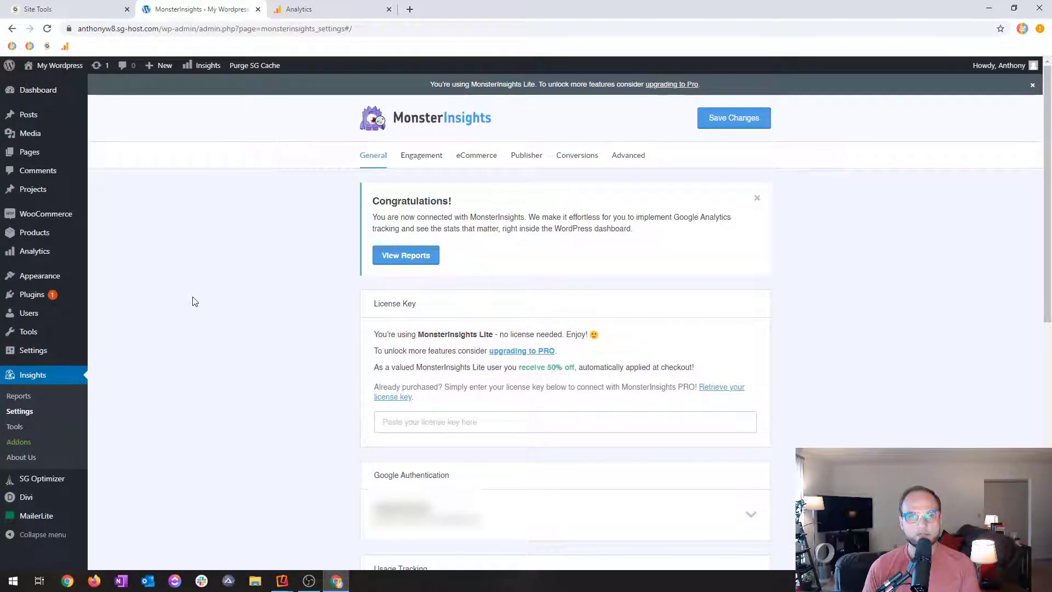
Look through the MonsterInsights Overview Report, including sessions, pageviews, bounce rate and the visitor breakdown.
click(28, 399)
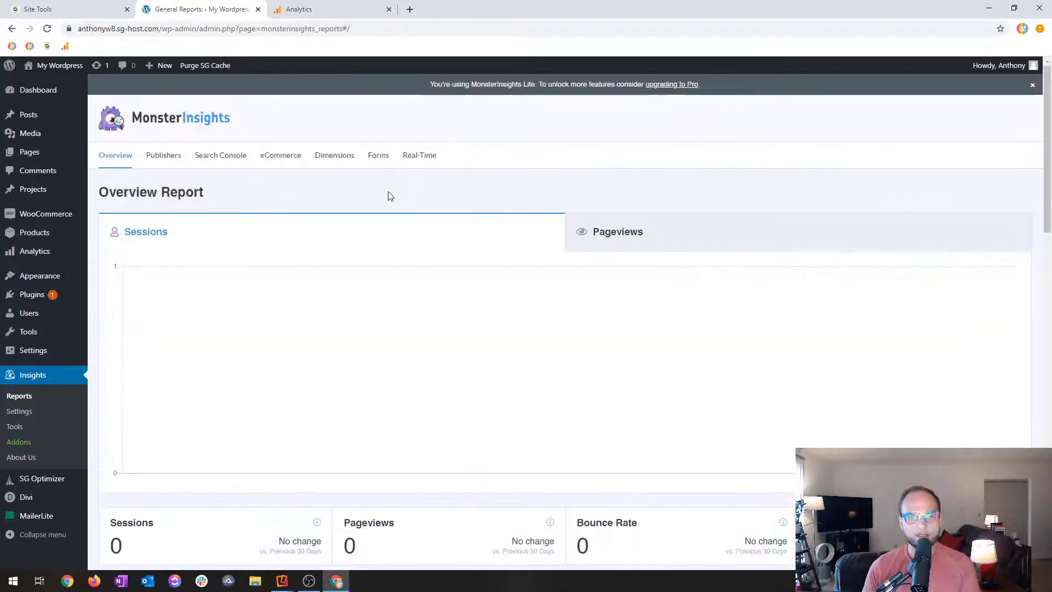
scroll(329, 228, down, 5)
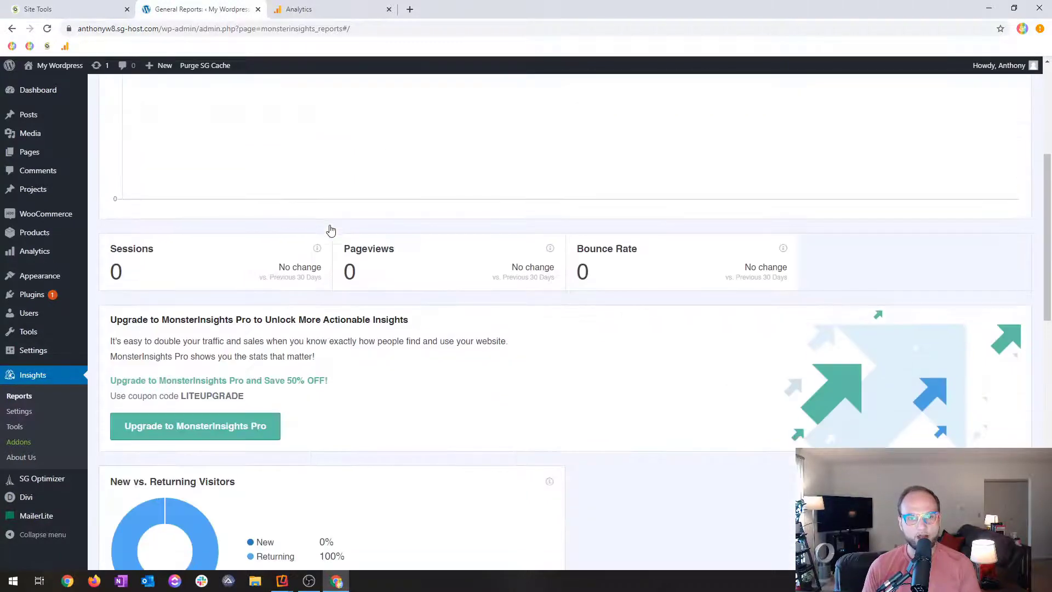
scroll(307, 291, down, 2)
scroll(313, 289, up, 7)
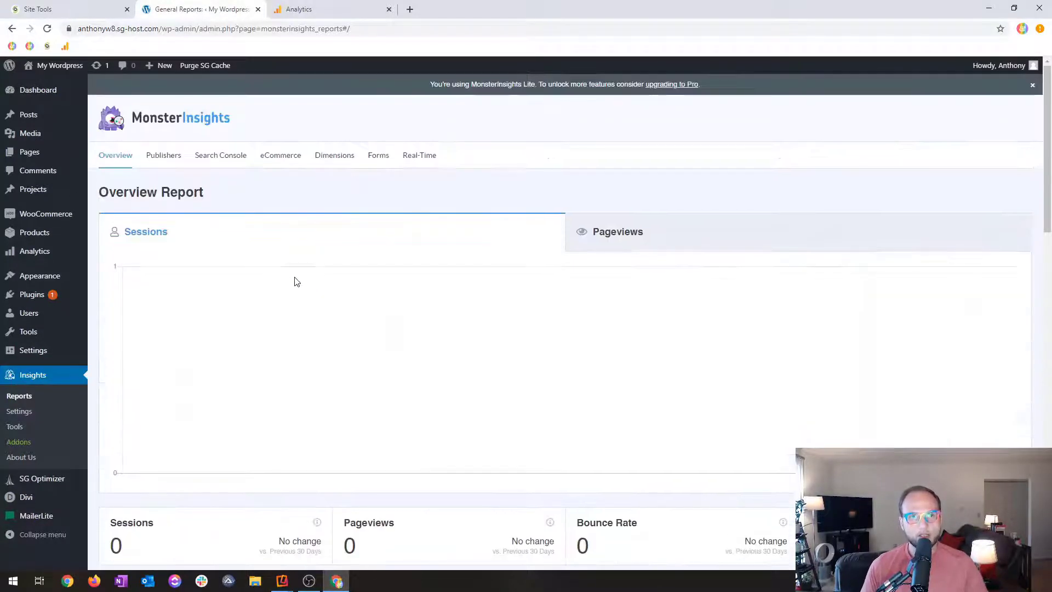
Open the live site in a new browser tab and check Active Users right now on the reloaded Analytics Home for CG Test.
click(313, 5)
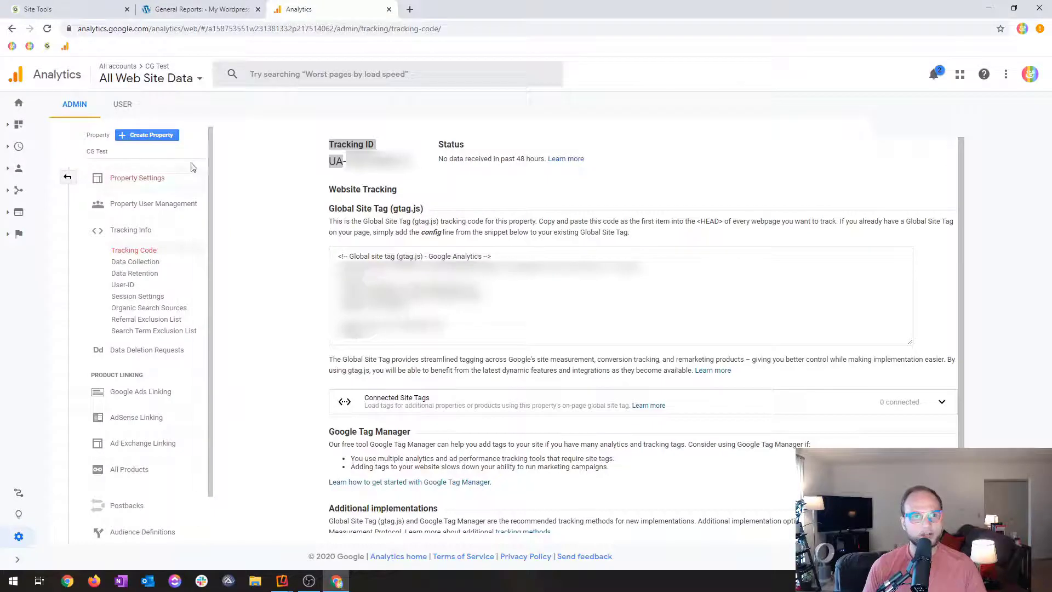
click(19, 107)
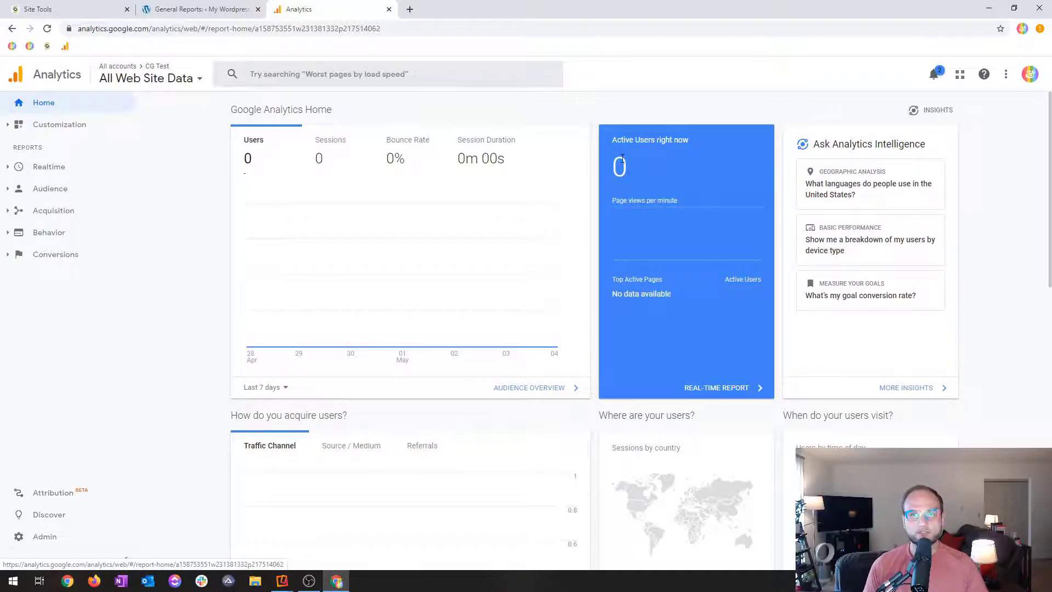
click(194, 10)
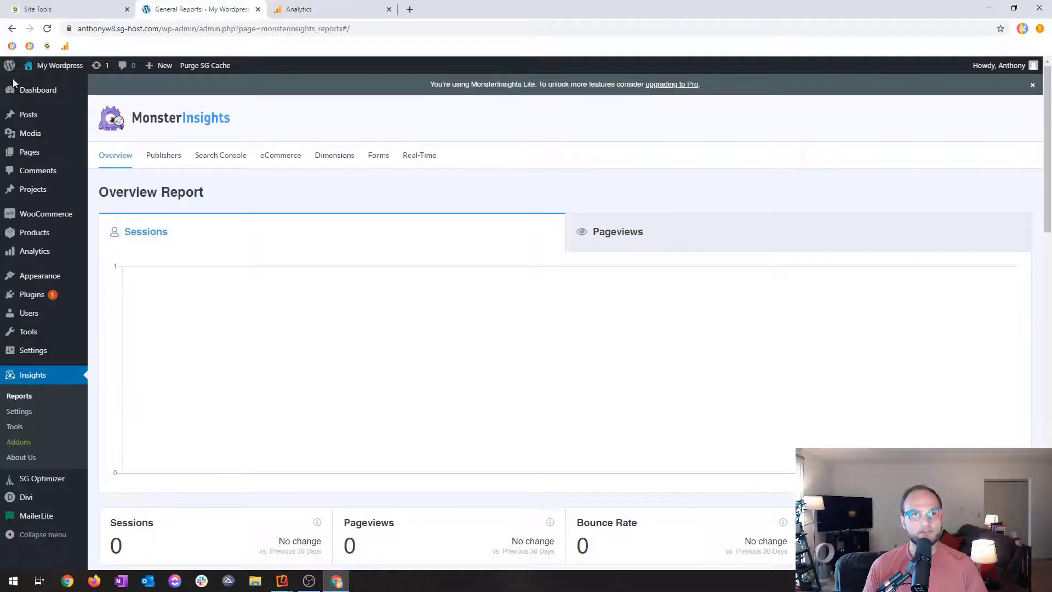
middle_click(50, 90)
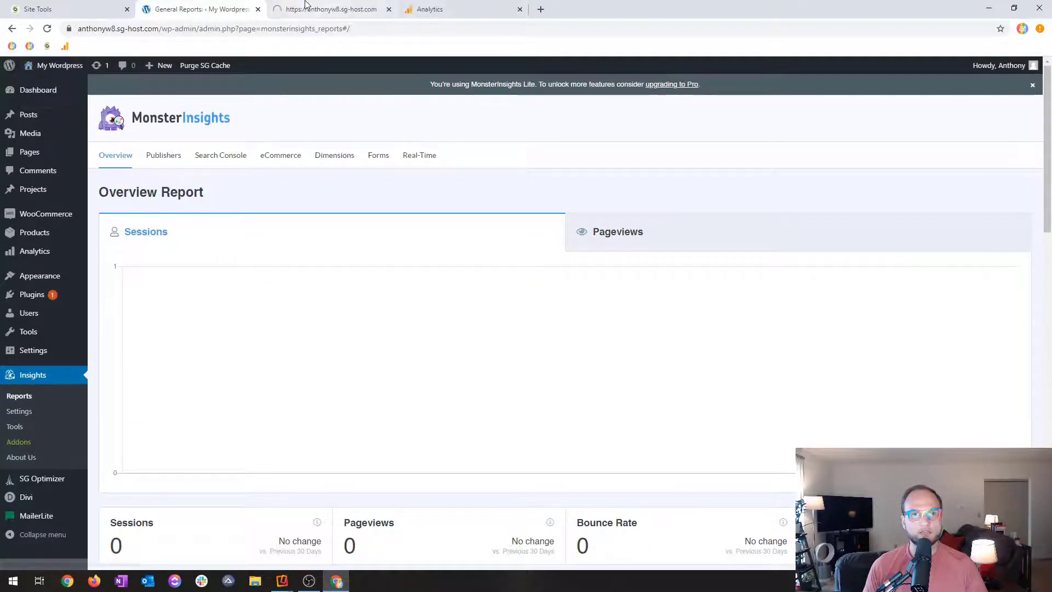
click(305, 5)
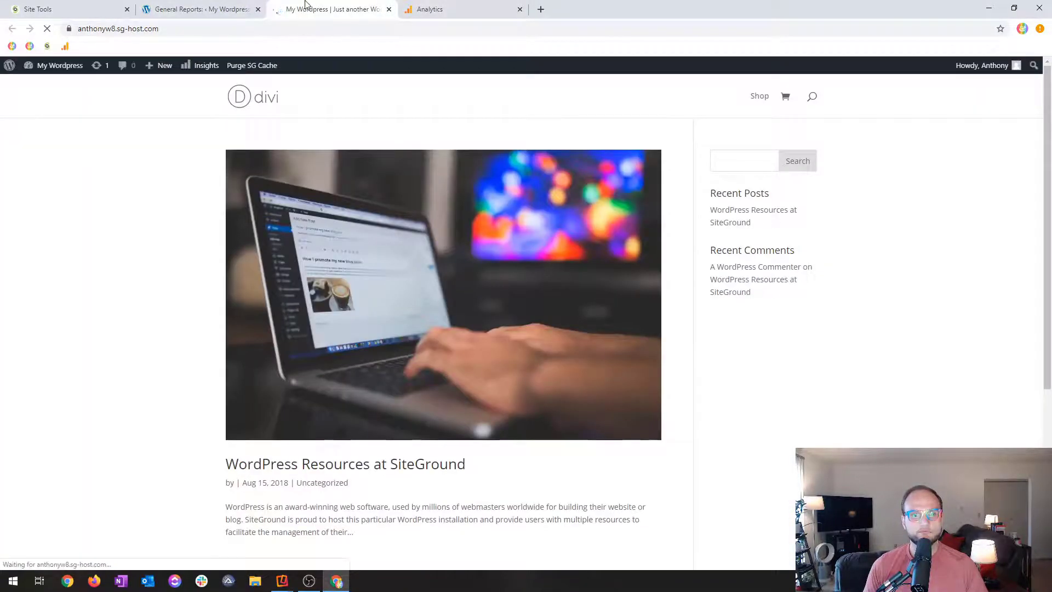
click(445, 13)
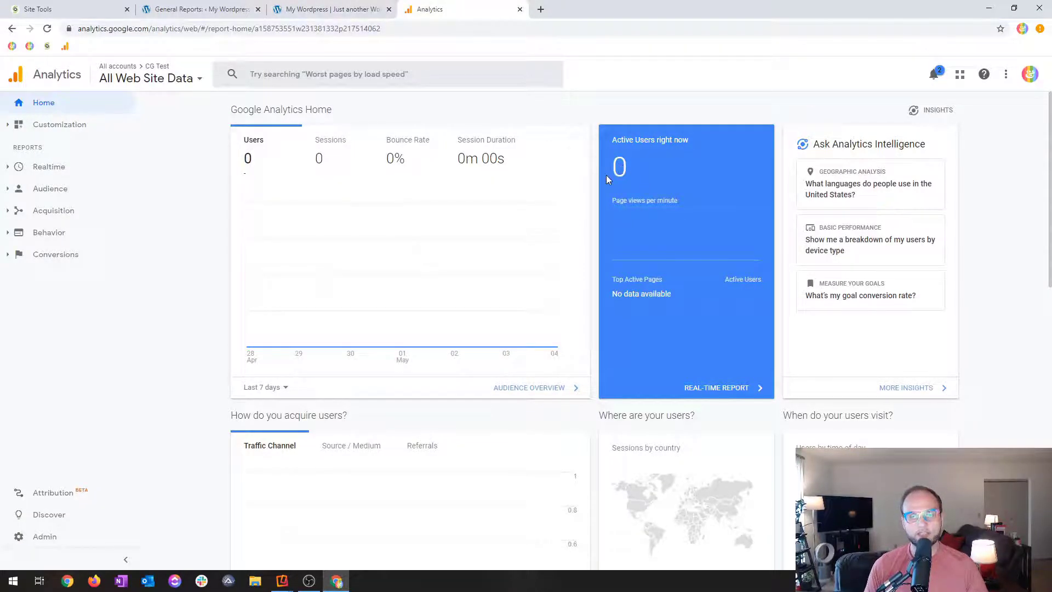
click(48, 28)
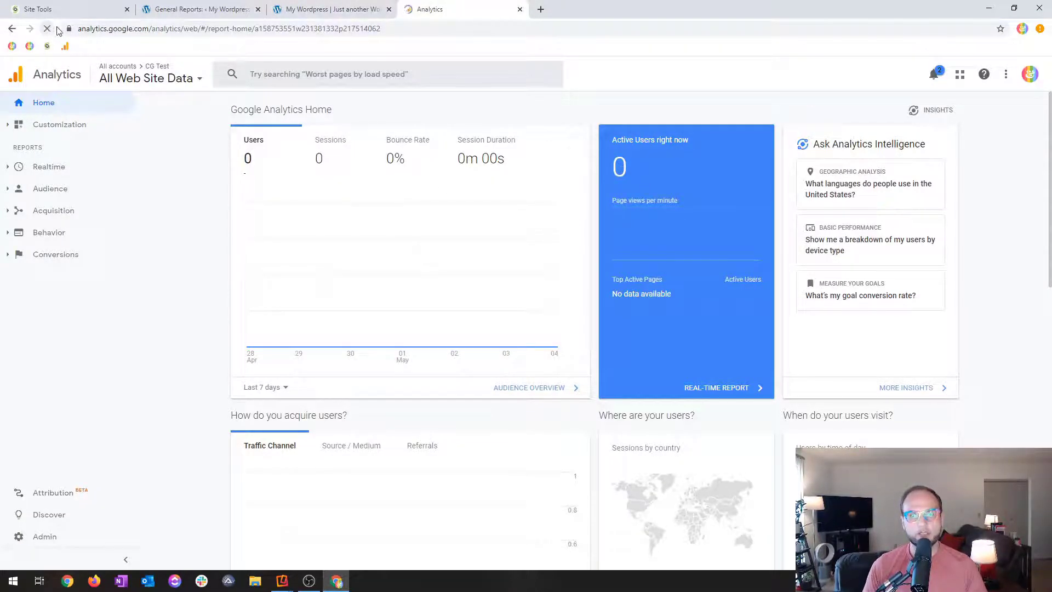
Switch between the live site and Analytics Home while it reloads, dismissing the site's Style At Home newsletter popup.
click(329, 9)
click(453, 6)
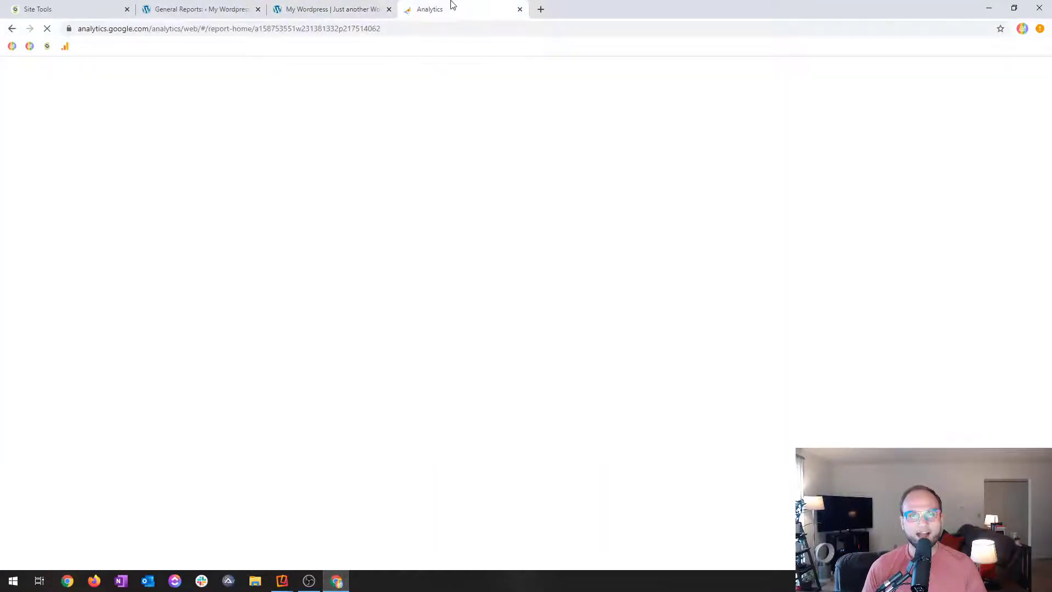
click(324, 5)
click(424, 5)
click(337, 4)
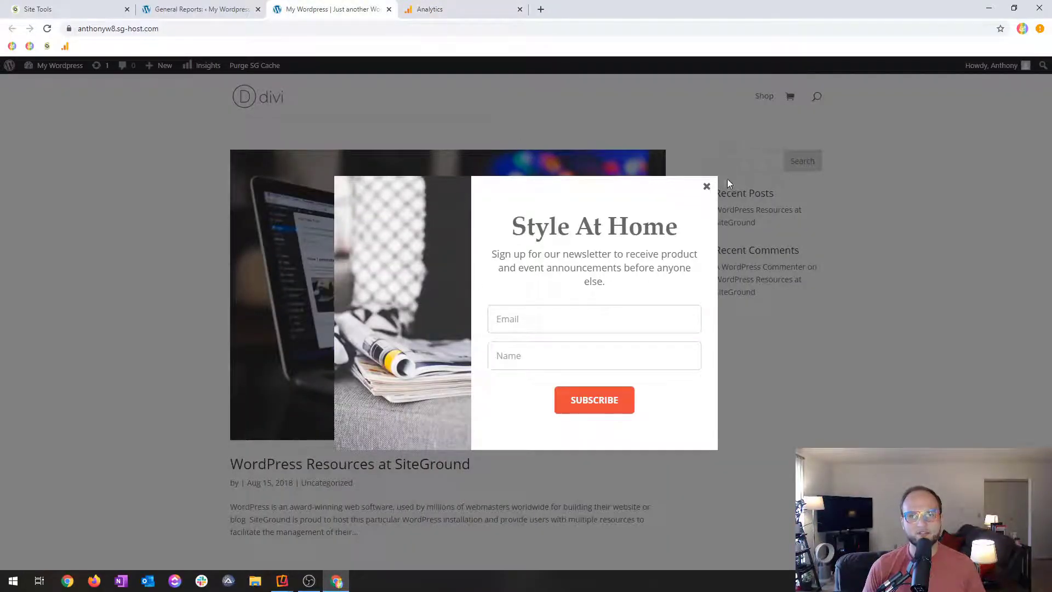
click(707, 187)
click(470, 7)
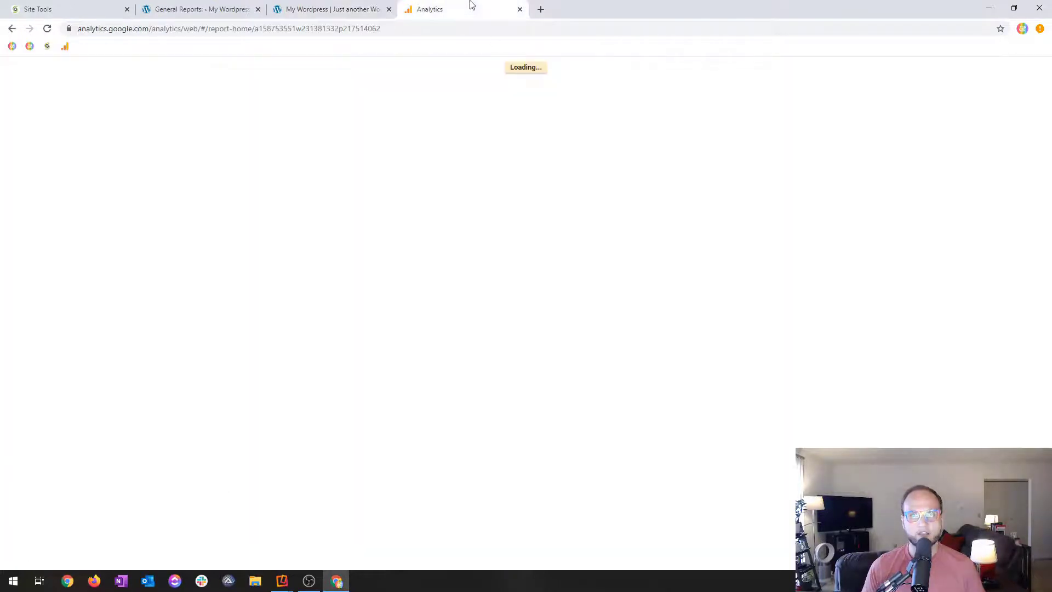
click(337, 11)
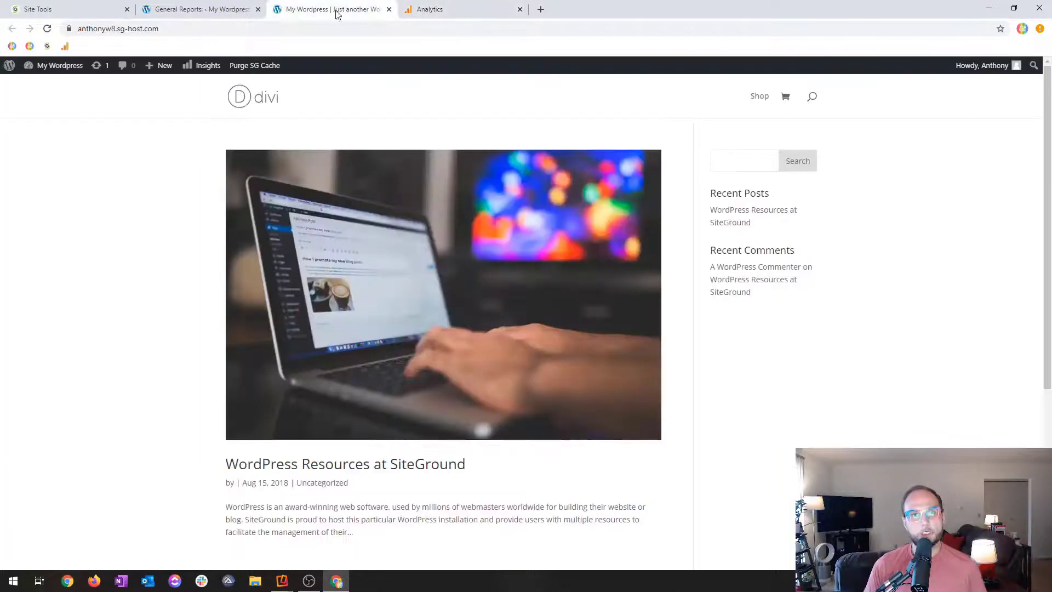
click(386, 28)
click(478, 6)
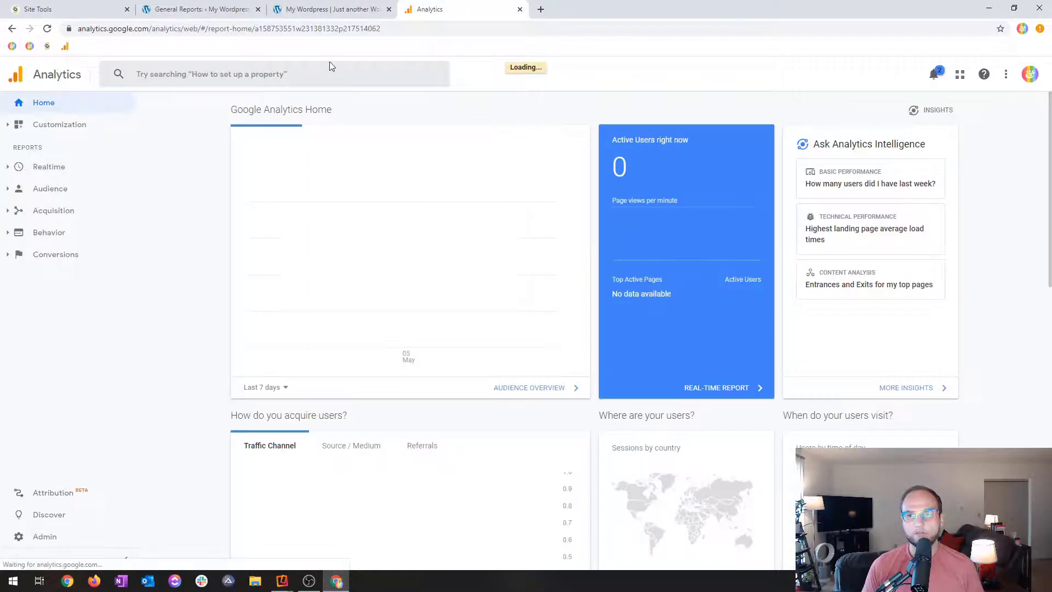
Visit the site's home page in an incognito window, dismiss the popup, and check Active Users right now in Analytics.
click(320, 9)
click(309, 24)
click(309, 24)
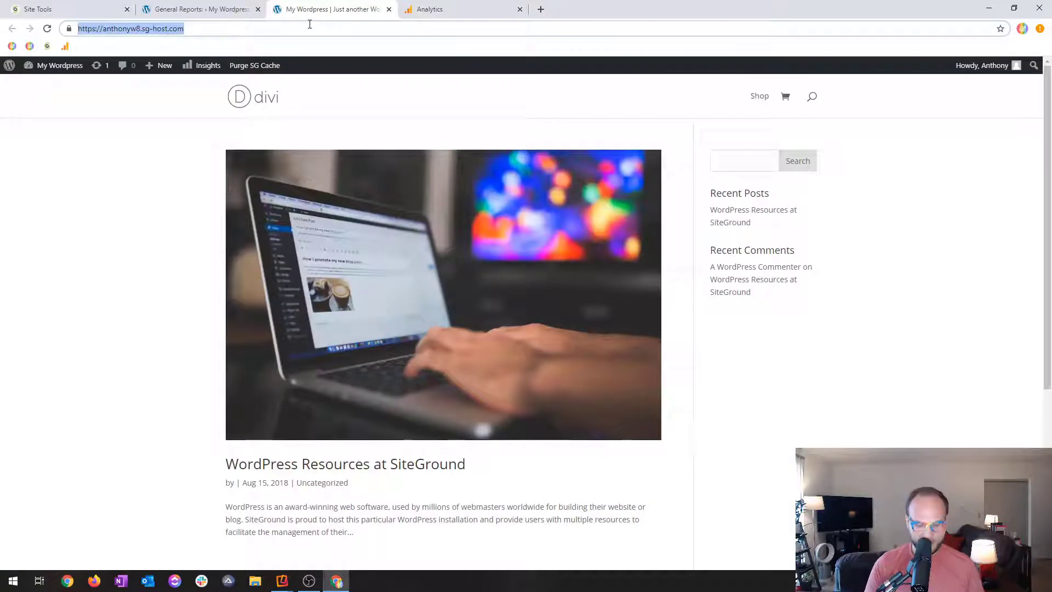
key(ctrl+c)
key(ctrl+shift+n)
key(ctrl+v)
key(Return)
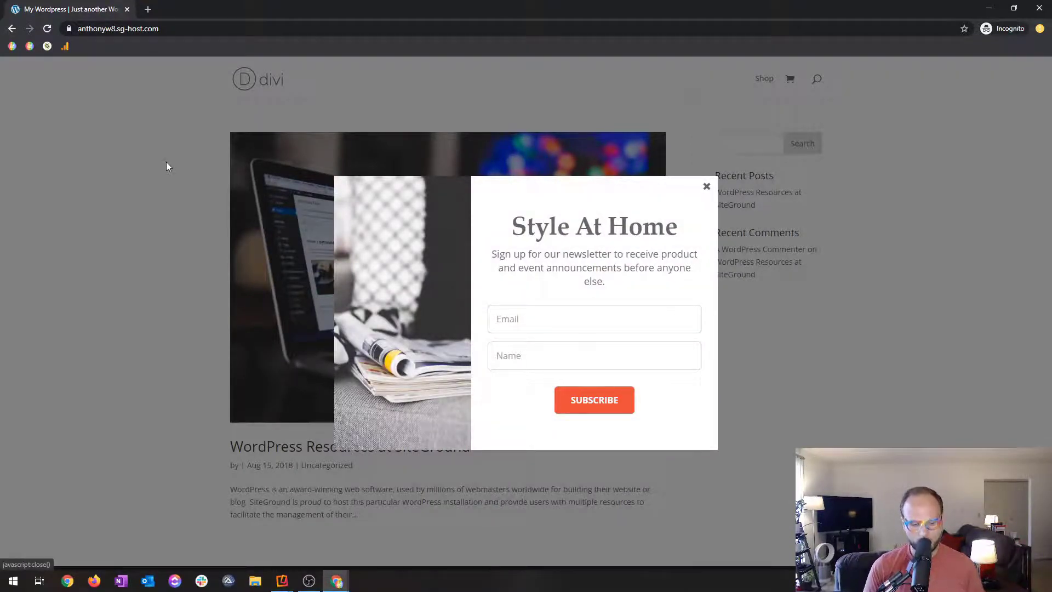
click(173, 115)
drag(296, 5, 1046, 548)
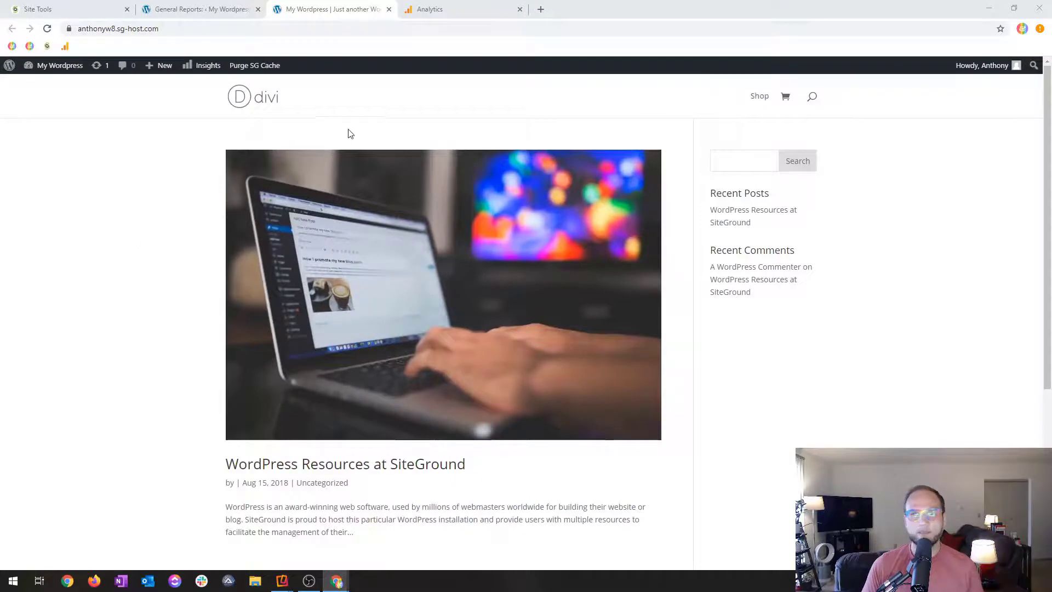
click(439, 8)
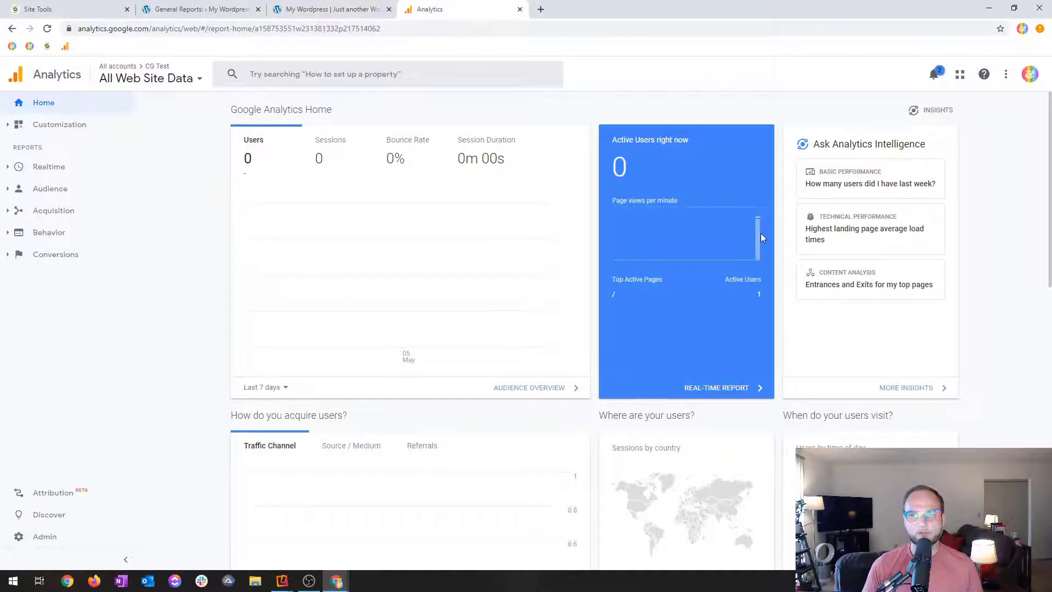
drag(757, 295, 759, 301)
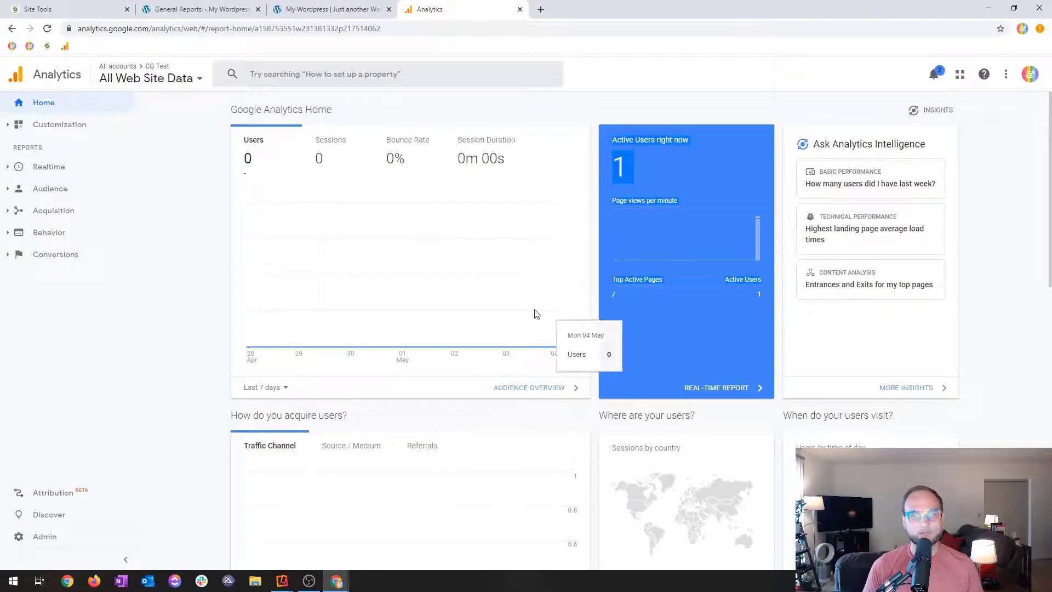
Go through the MonsterInsights General settings and find the user roles excluded from tracking in the Advanced permissions.
click(251, 8)
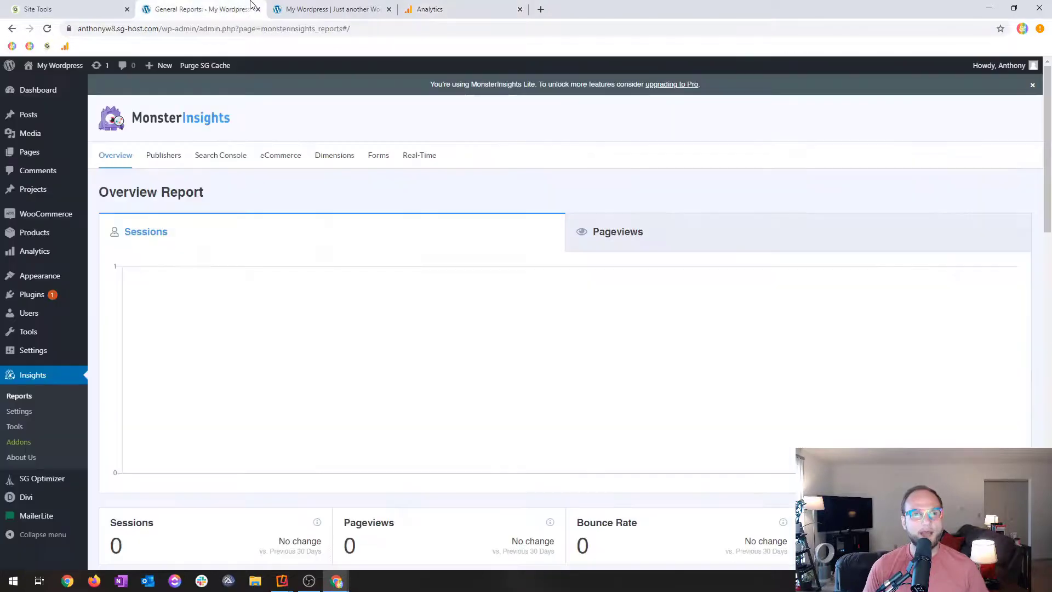
click(26, 412)
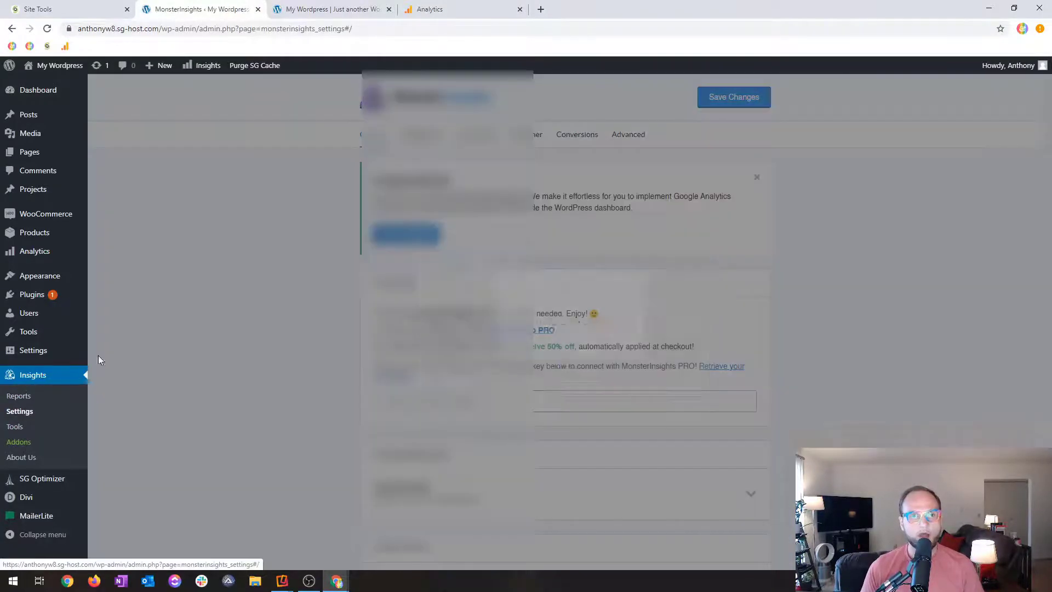
scroll(236, 330, down, 7)
scroll(237, 330, down, 2)
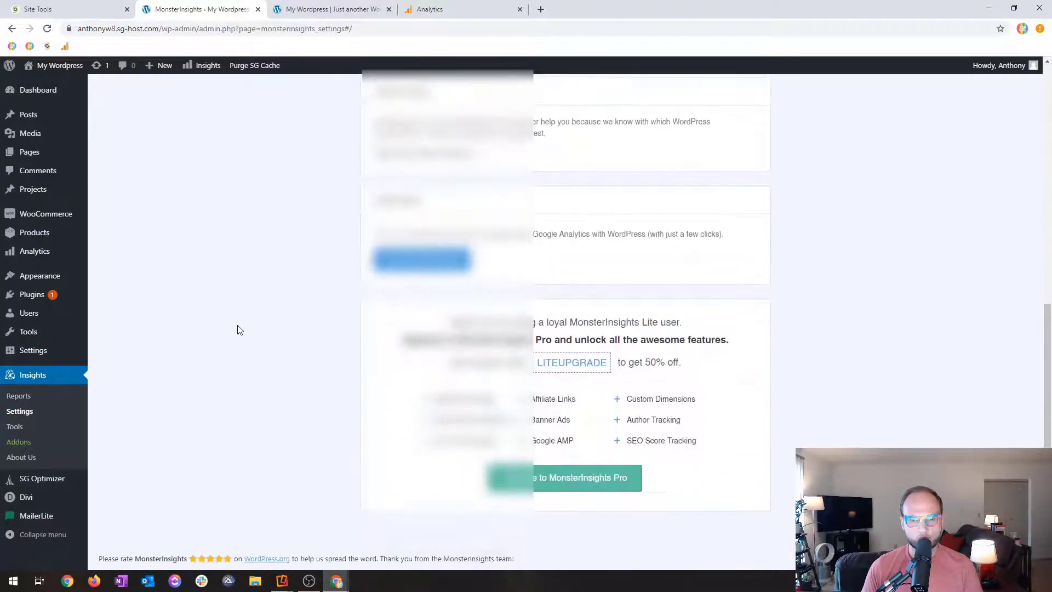
scroll(237, 330, up, 9)
scroll(239, 330, down, 3)
scroll(239, 330, down, 3)
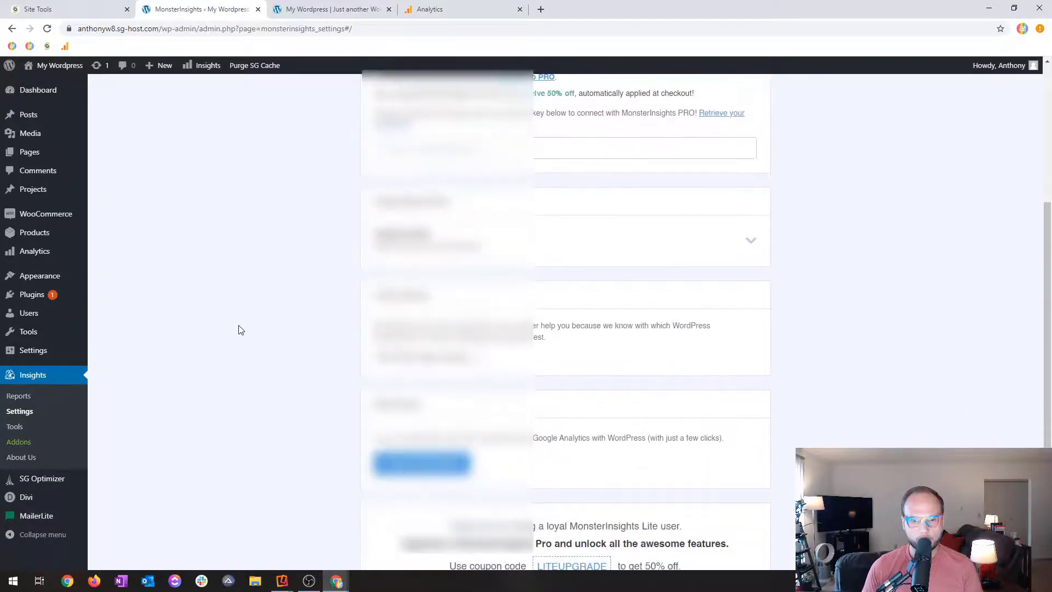
scroll(251, 364, up, 6)
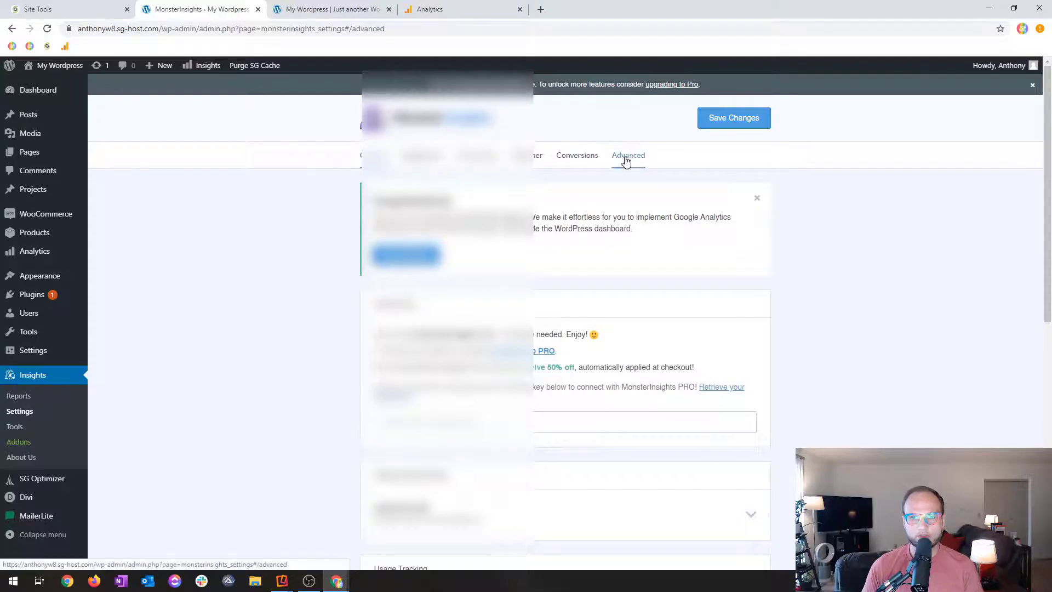
click(629, 159)
scroll(517, 249, down, 2)
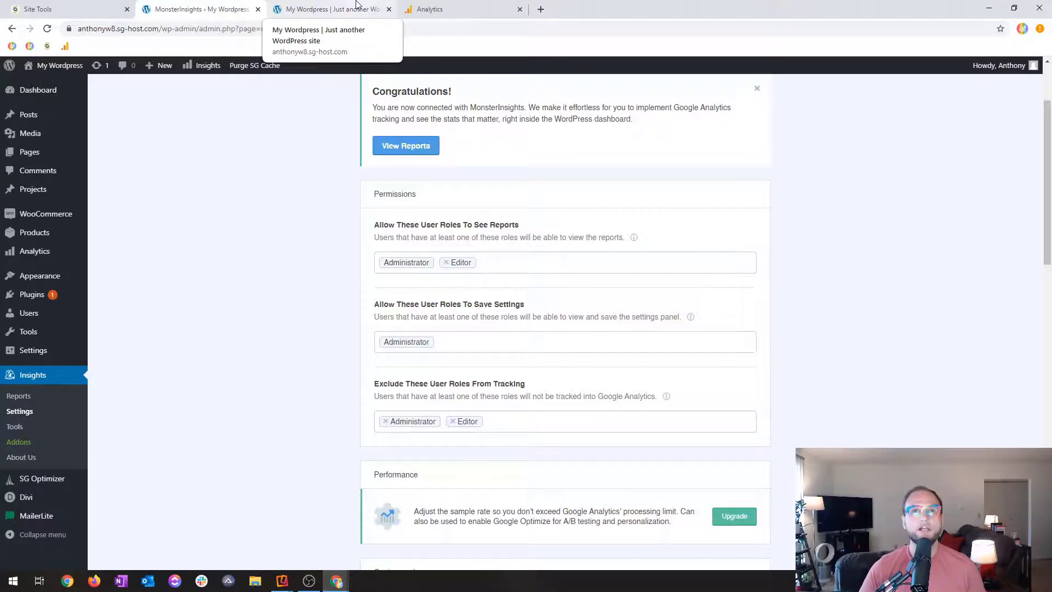
Compare the active users in Analytics with the user roles excluded from tracking in MonsterInsights and the logged-in view of the site.
click(478, 6)
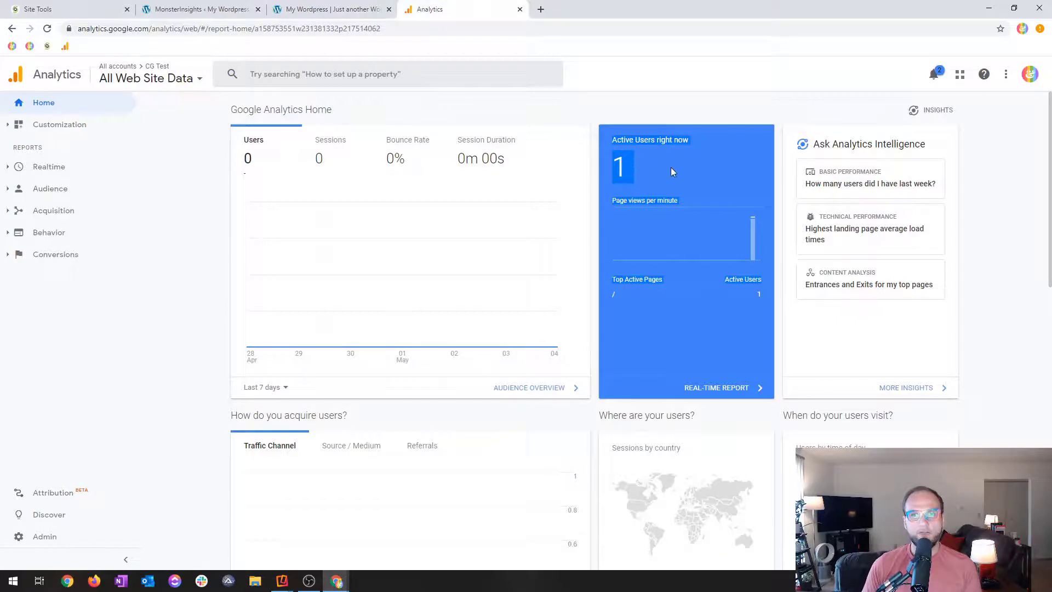
click(203, 7)
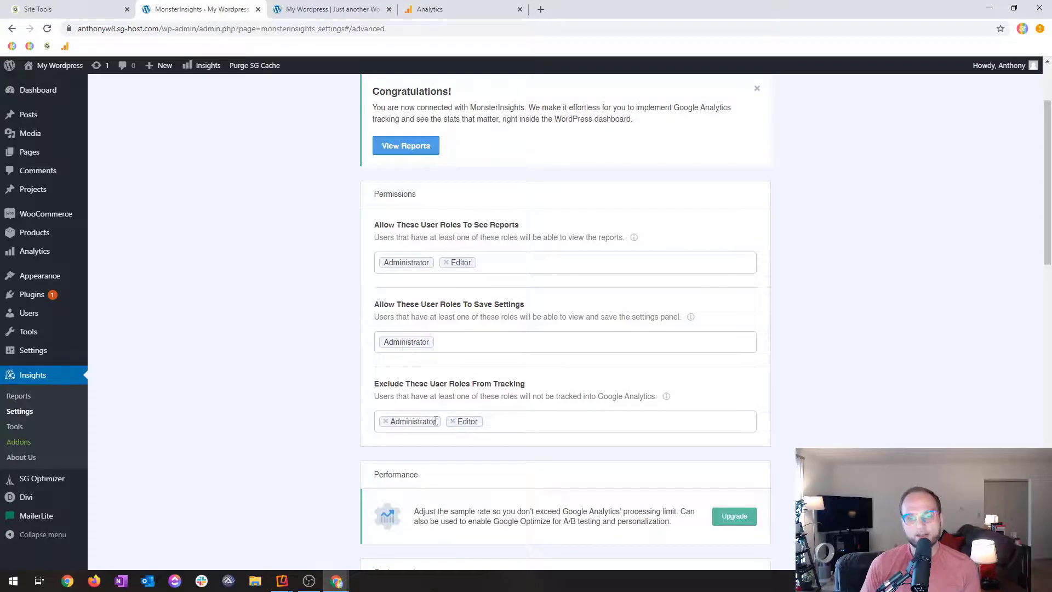
scroll(330, 426, down, 2)
scroll(399, 391, up, 1)
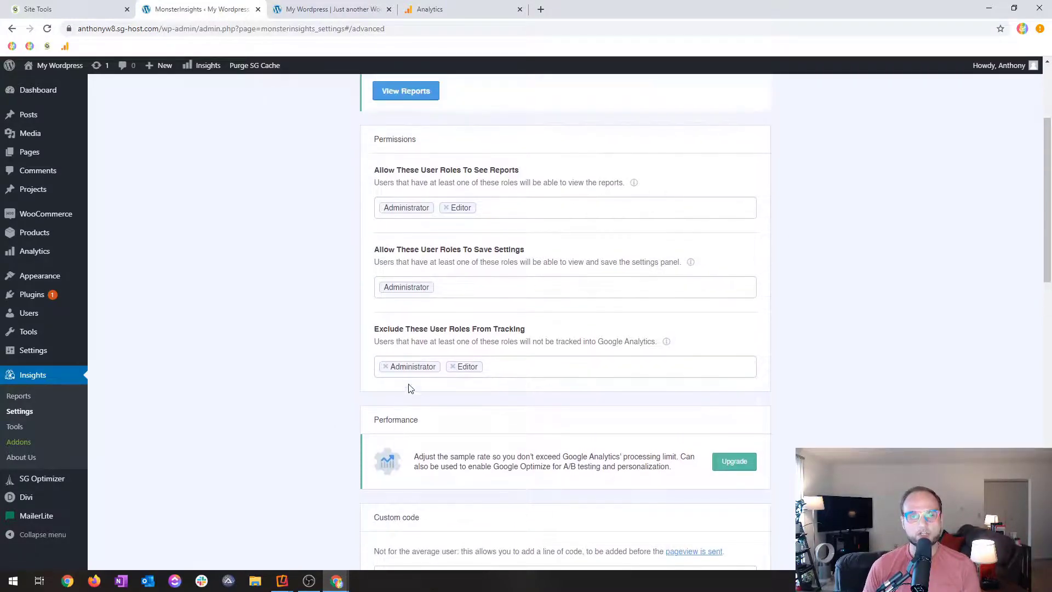
scroll(490, 354, up, 1)
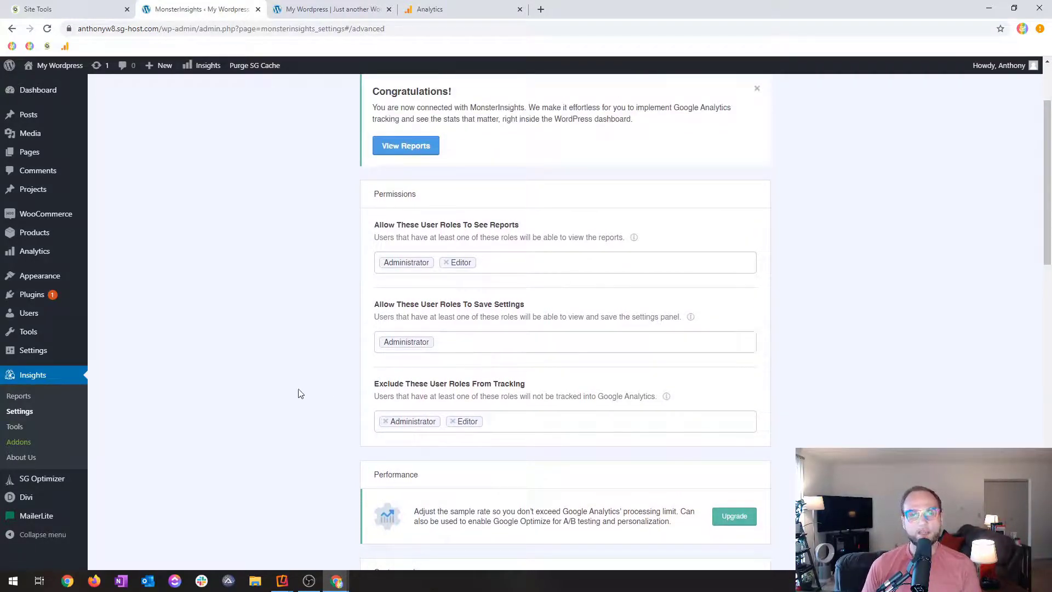
click(362, 11)
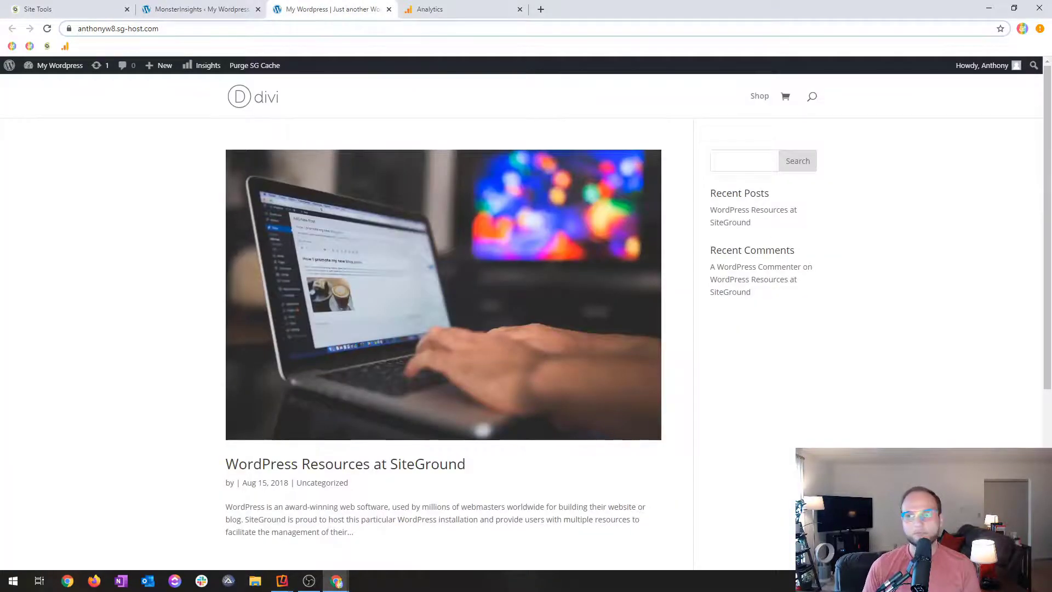
click(433, 9)
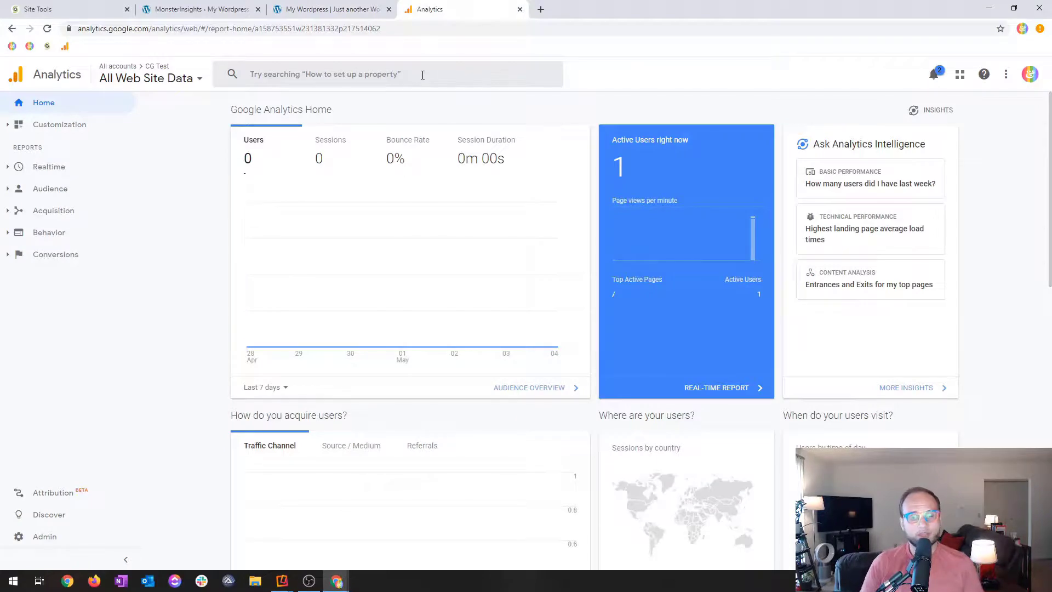